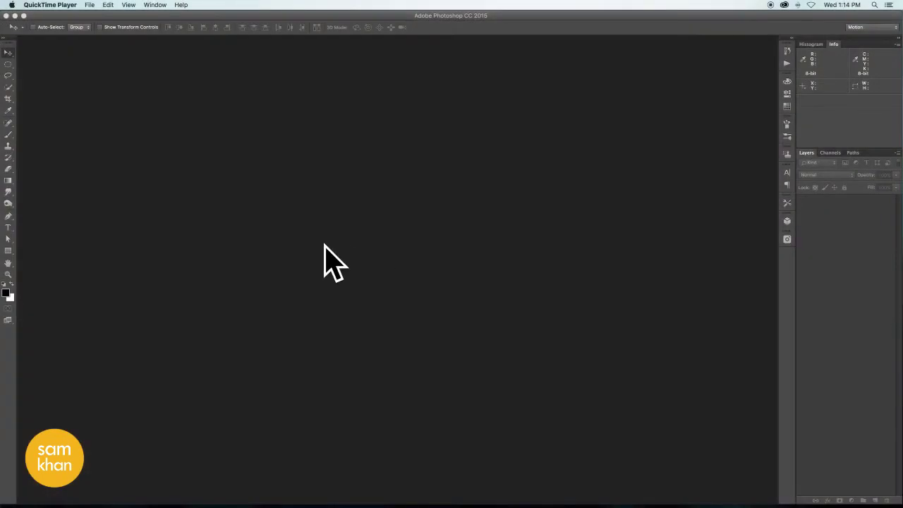
- Create a new white A4 300 ppi document and rotate it 90° clockwise to landscape
left_click(88, 47)
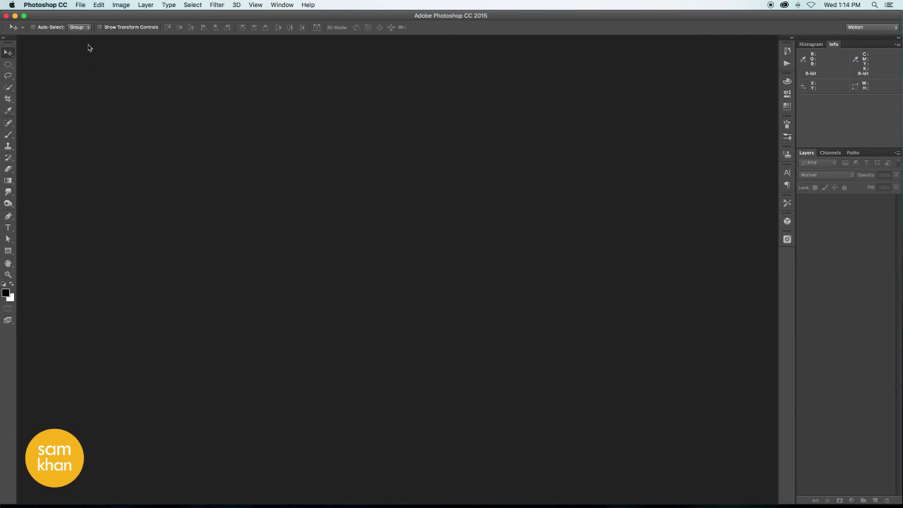
left_click(80, 7)
left_click(140, 16)
left_click(339, 160)
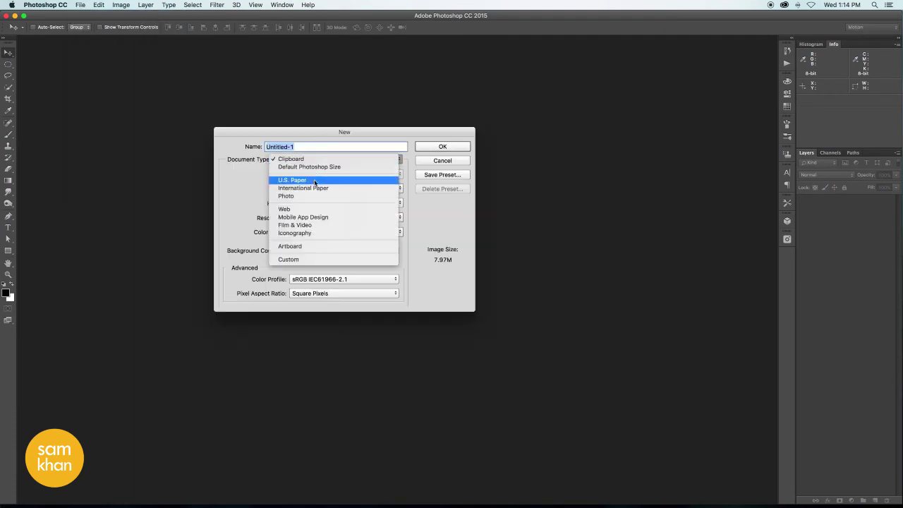
left_click(320, 186)
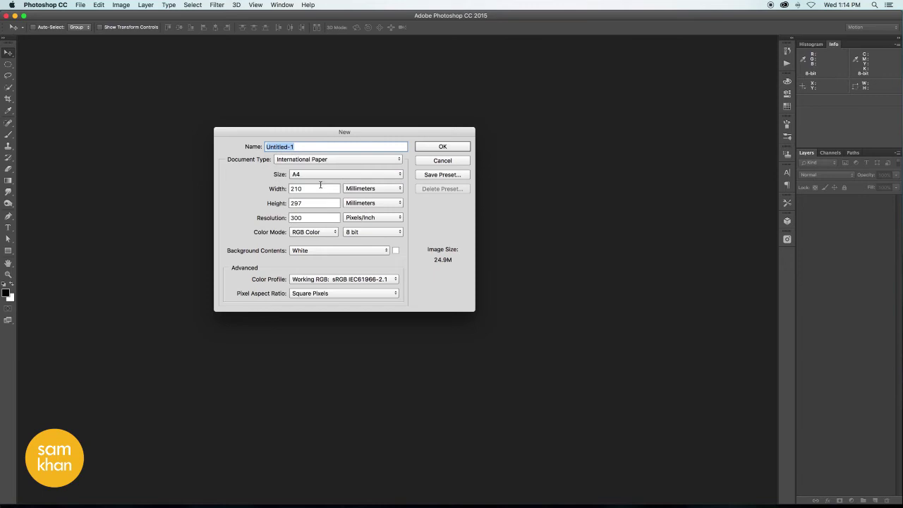
left_click(442, 146)
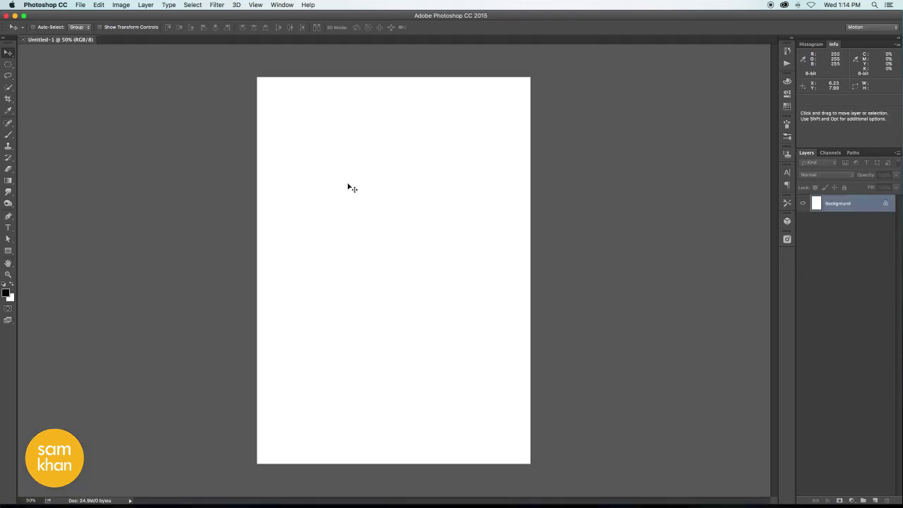
left_click(130, 9)
mouse_move(139, 89)
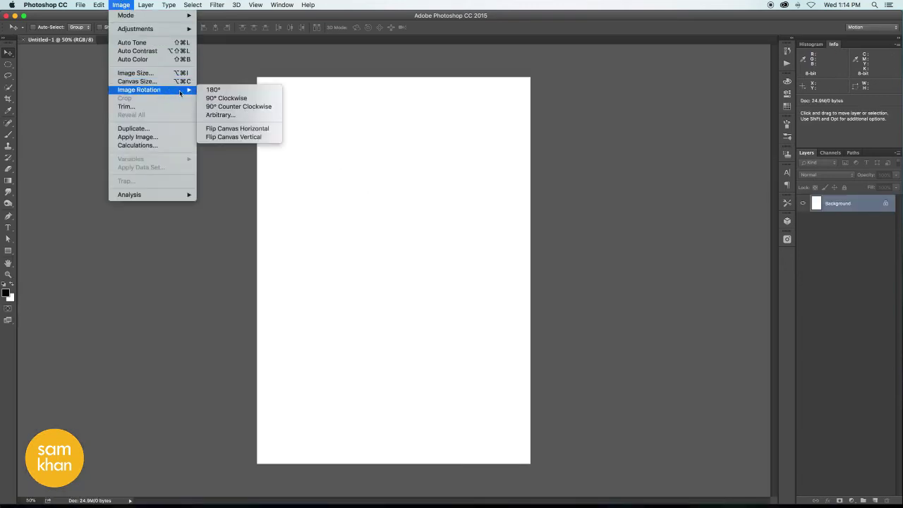
left_click(245, 100)
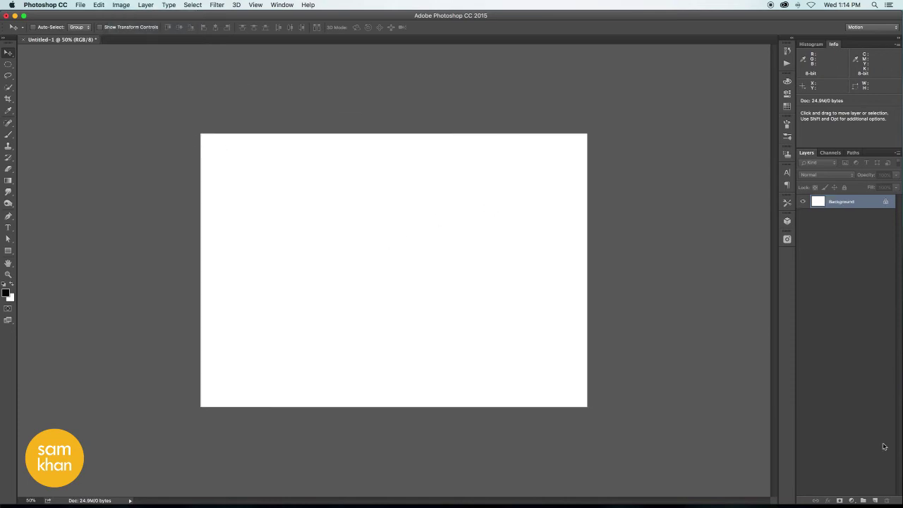
- Add a dark red (#bf0303) Solid Color fill layer, Color Fill 1, over the white background
left_click(852, 500)
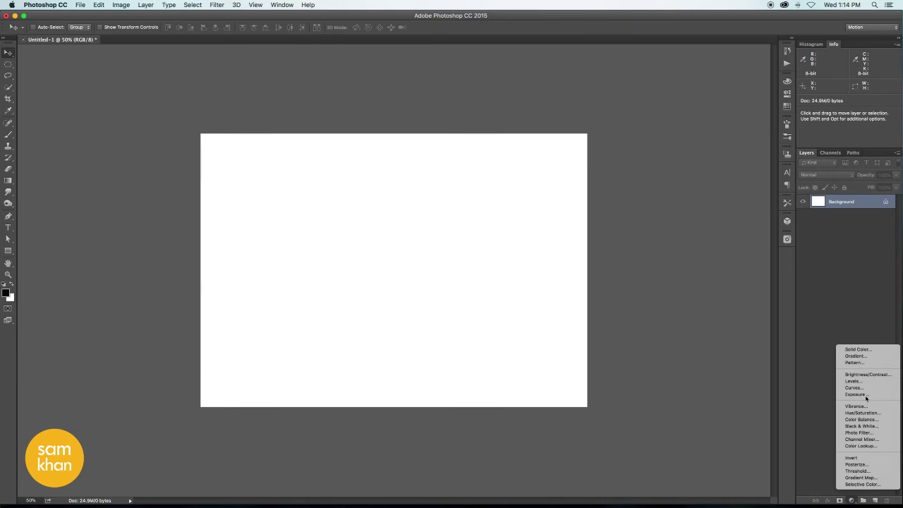
left_click(877, 351)
left_click_drag(624, 329, 642, 341)
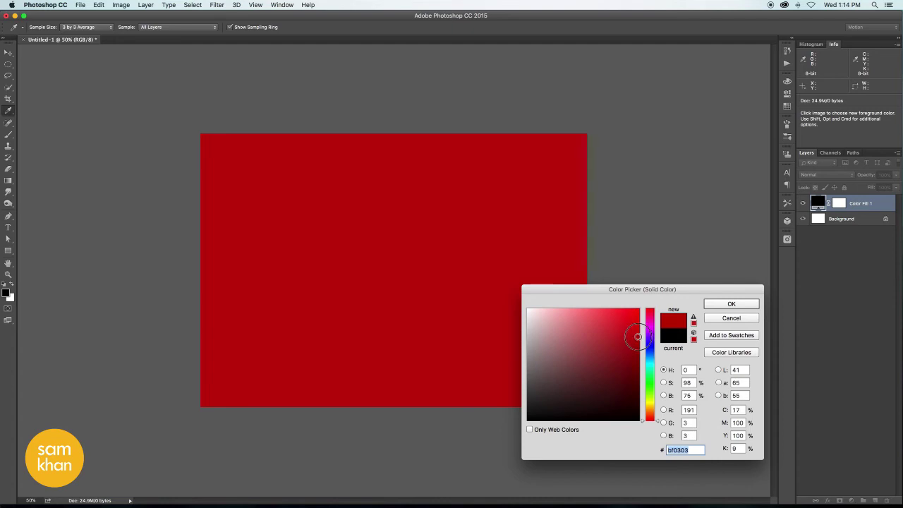
left_click(722, 306)
key("v")
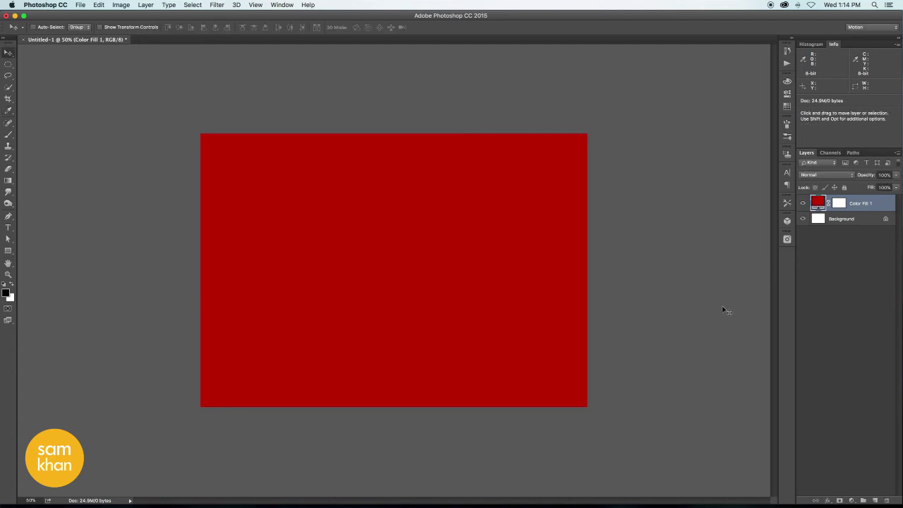
left_click(851, 500)
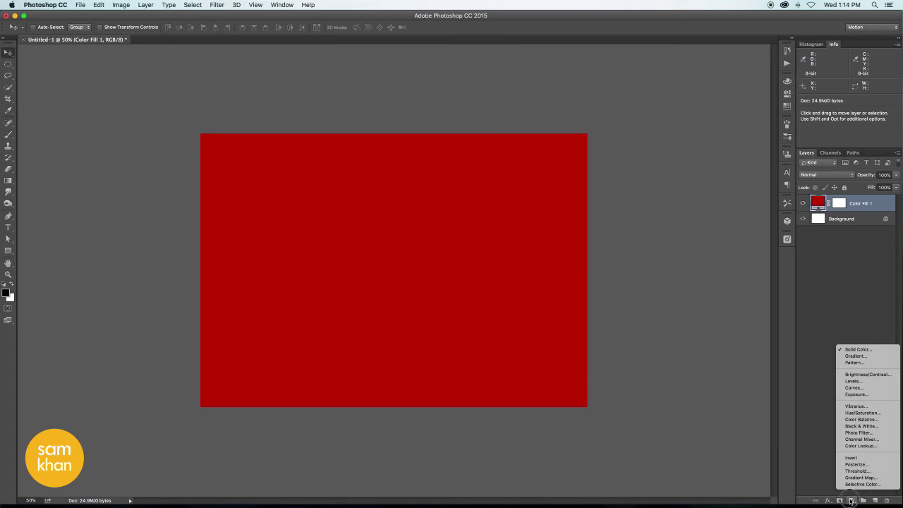
- Add a Levels adjustment with the output white lowered to 108, darkening the red to maroon
left_click(872, 381)
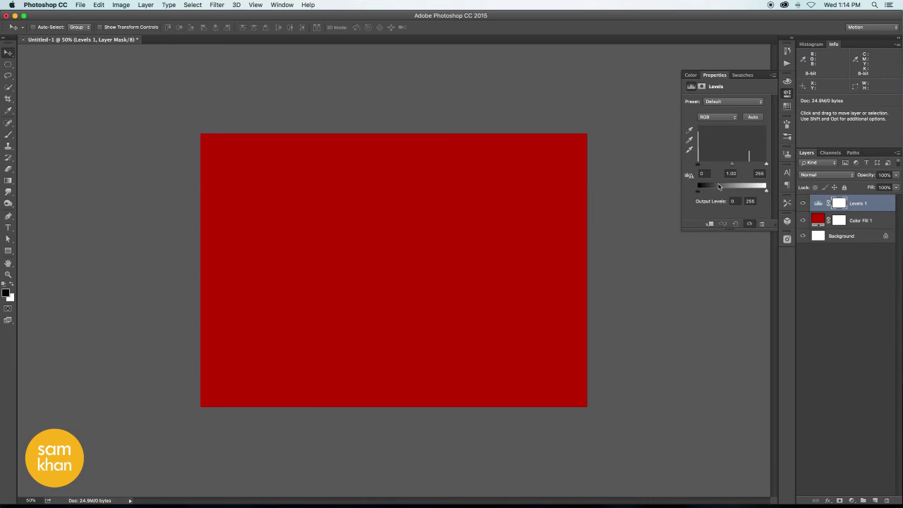
left_click_drag(765, 192, 729, 193)
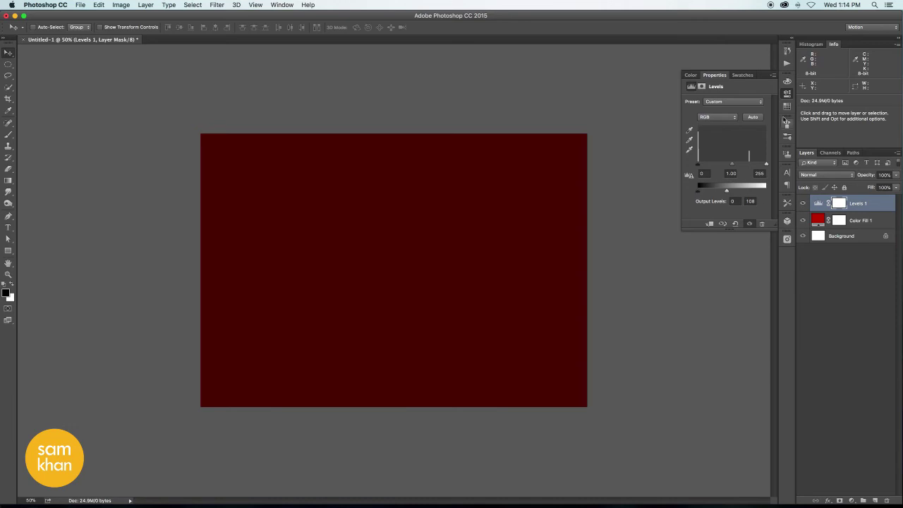
left_click(784, 98)
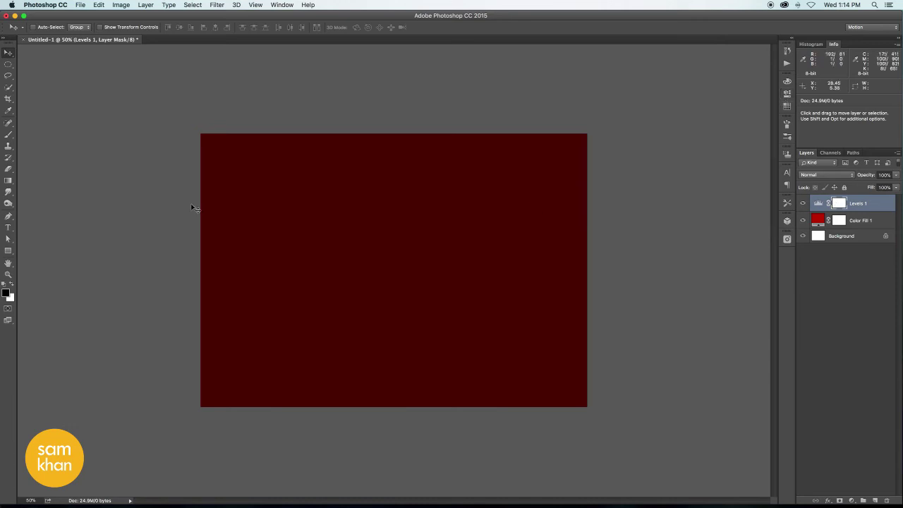
- Paint the centre of the Levels mask with a soft black brush of about 2000 px
left_click(8, 134)
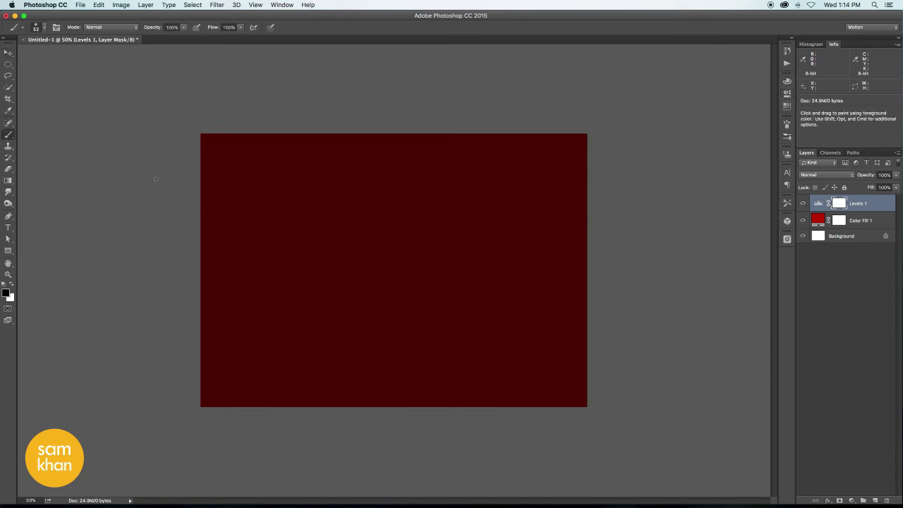
left_click_drag(373, 259, 528, 266)
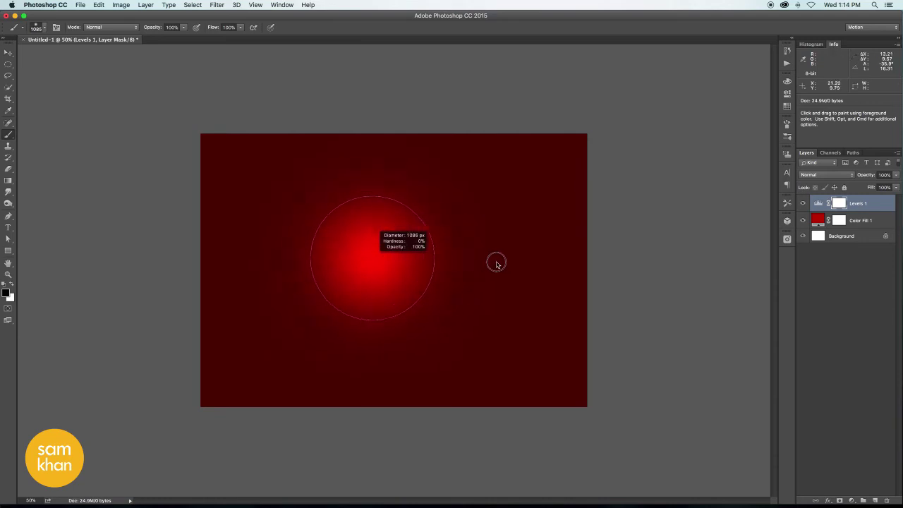
left_click_drag(405, 274, 433, 270)
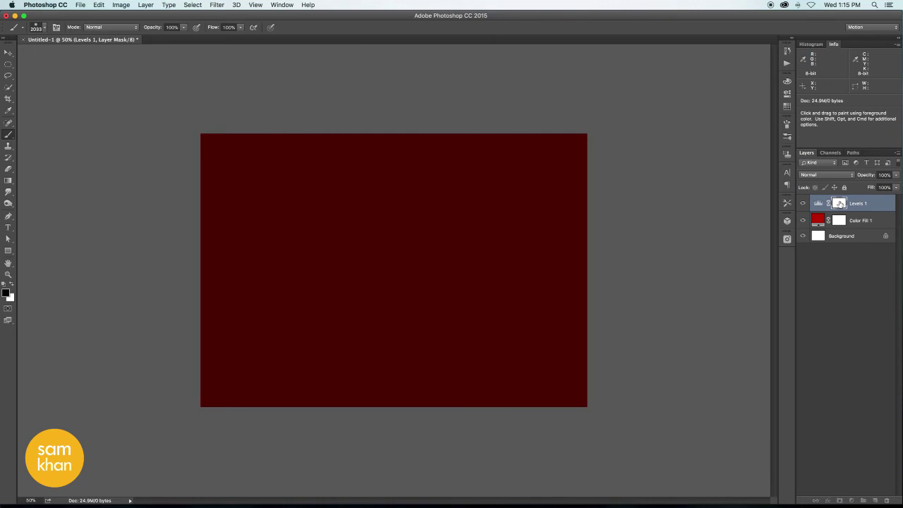
left_click(5, 292)
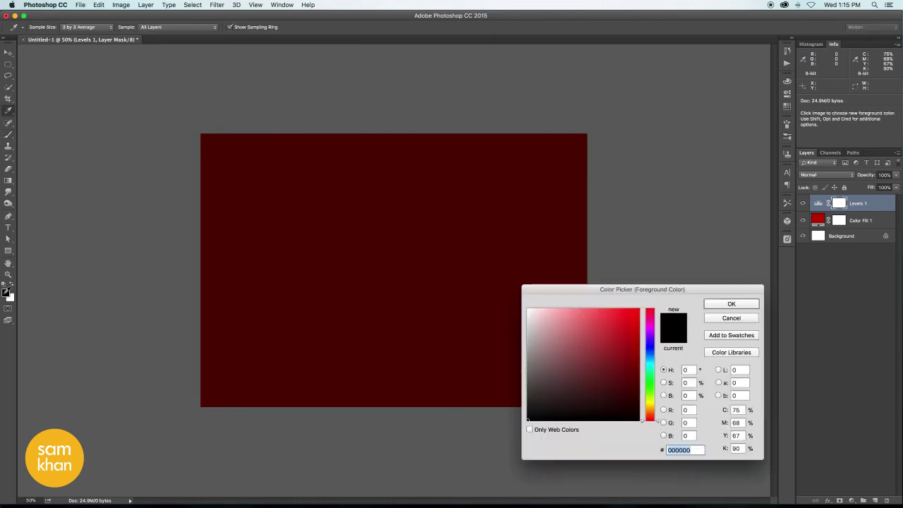
left_click(730, 305)
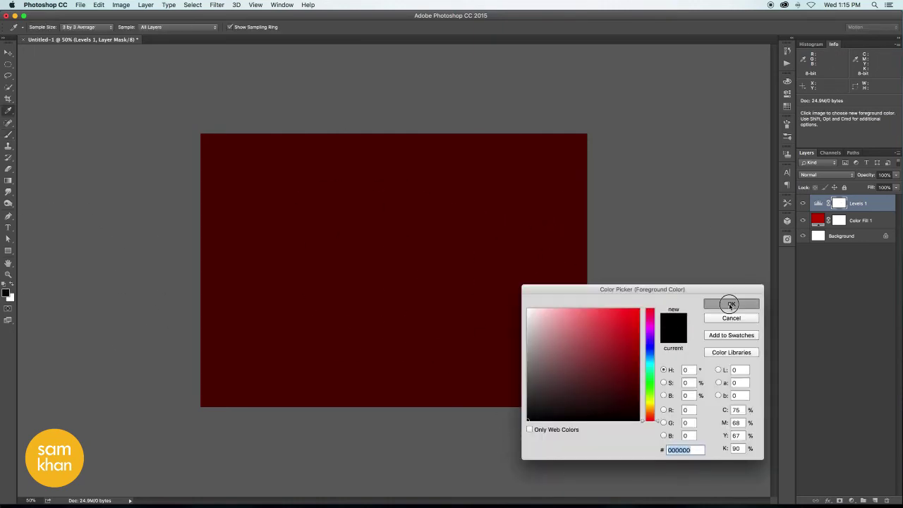
left_click(391, 275)
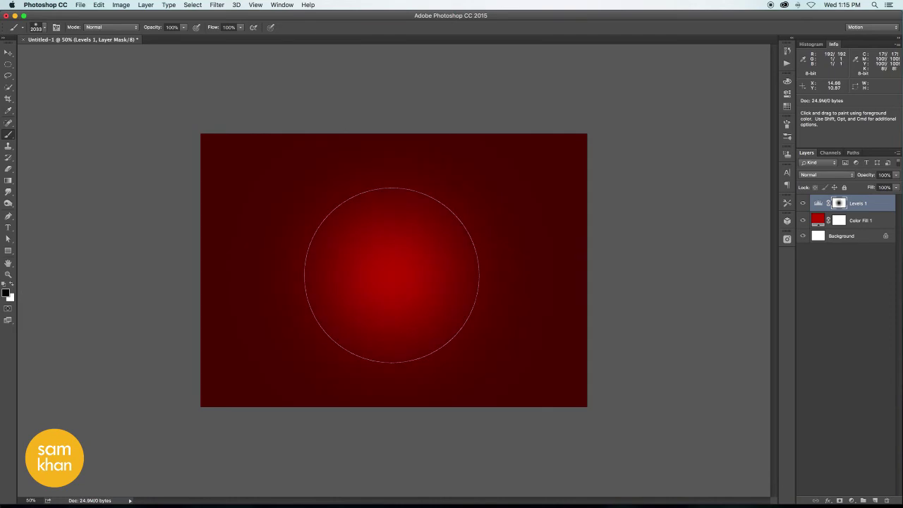
left_click_drag(392, 275, 469, 236)
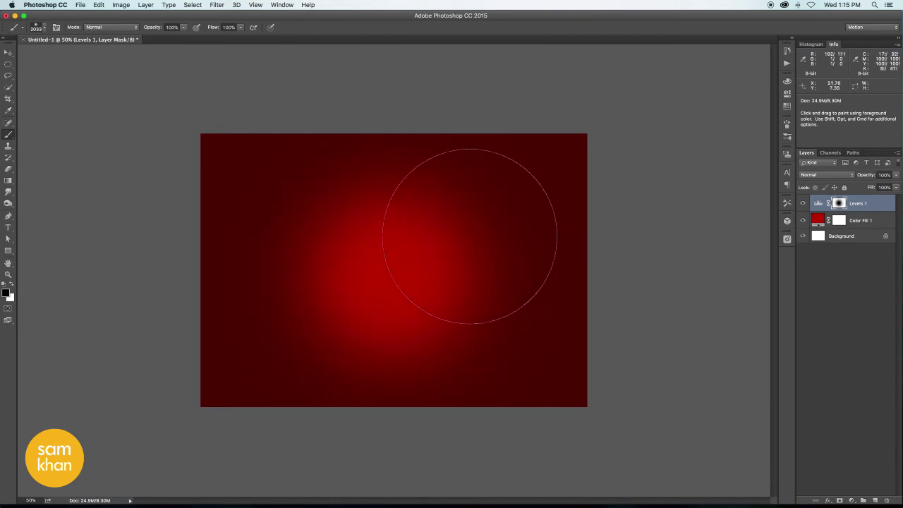
- Free Transform the Levels mask to enlarge the bright centre into a broad vignette
left_click(8, 52)
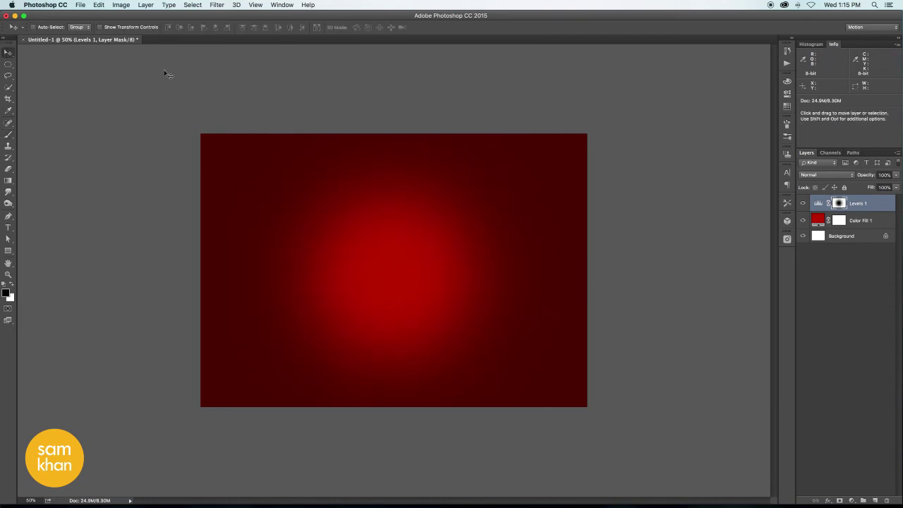
key("super")
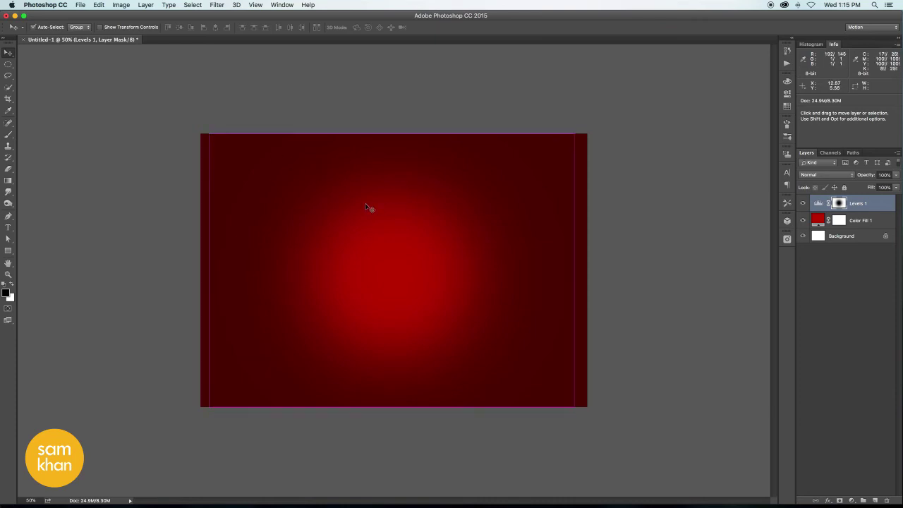
key("super+t")
mouse_move(585, 134)
left_mouse_down()
mouse_move(638, 111)
mouse_move(633, 91)
left_mouse_up()
left_click_drag(633, 270, 694, 268)
left_click_drag(93, 91, 47, 70)
left_click_drag(366, 262, 359, 263)
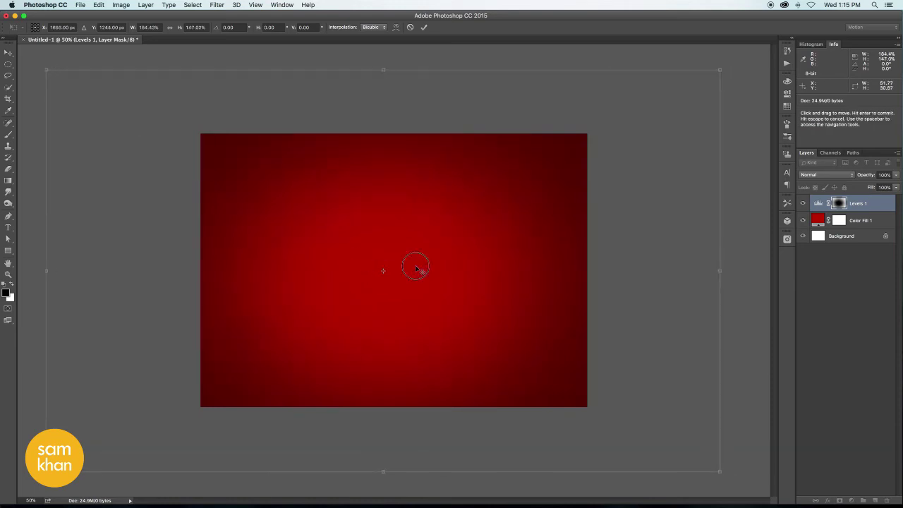
key("Return")
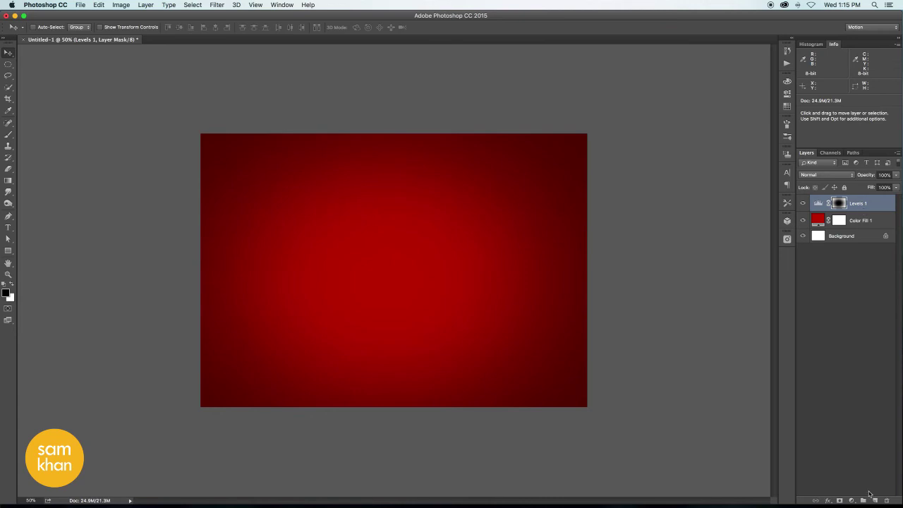
- Add a name text line left of centre and scale it up to a large size
left_click(874, 499)
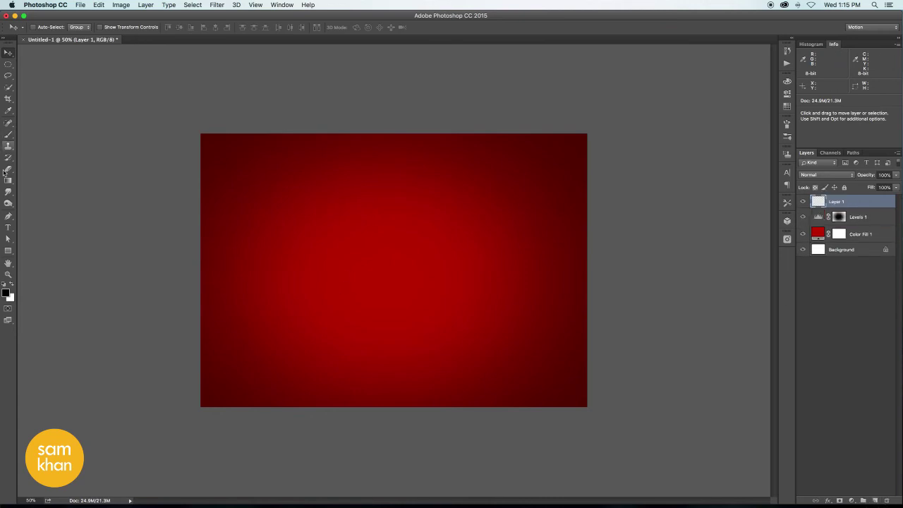
left_click(8, 227)
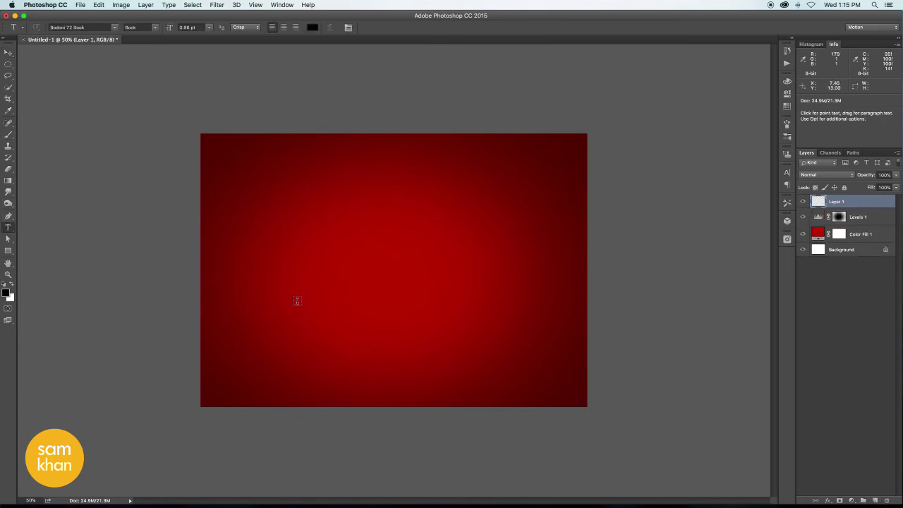
left_click(321, 268)
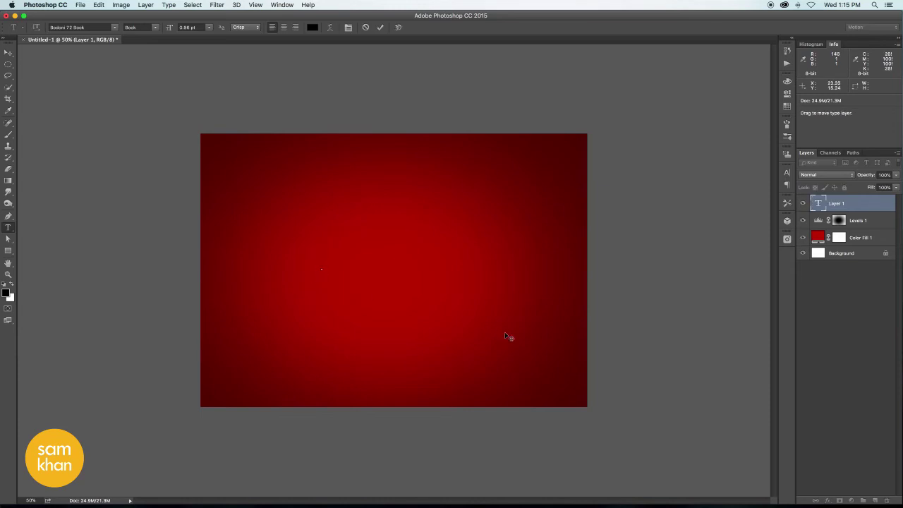
key("ctrl+Return")
key("ctrl+t")
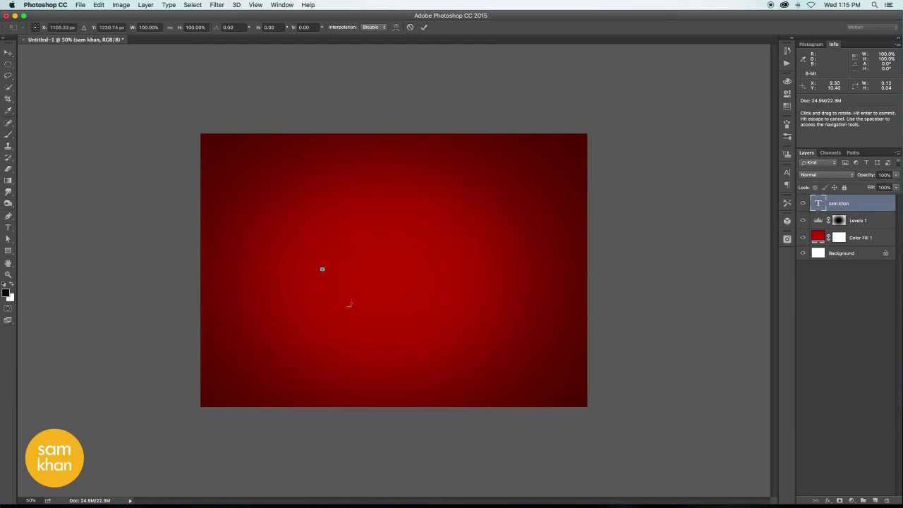
mouse_move(323, 270)
left_mouse_down()
mouse_move(409, 283)
mouse_move(458, 305)
left_mouse_up()
key("Return")
- Centre the text, make it white, and capitalise its S and K initials
left_click_drag(438, 266, 459, 270)
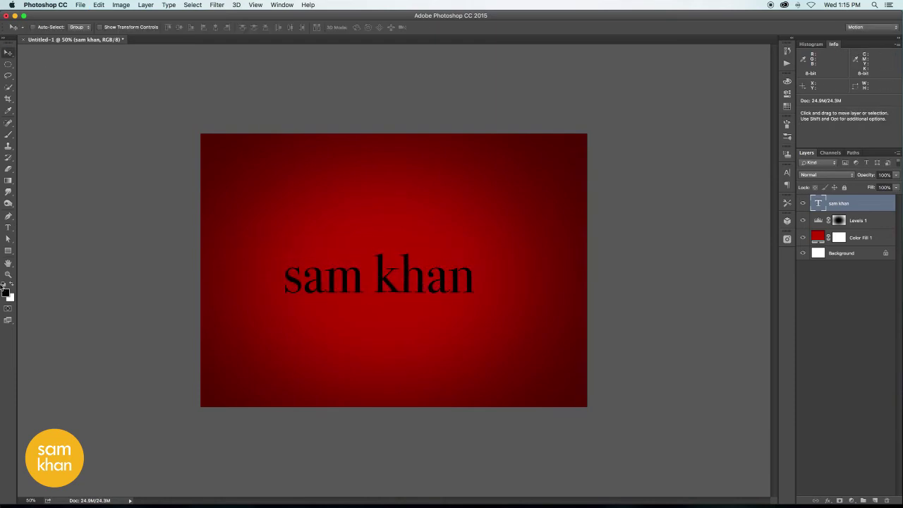
key("ctrl+BackSpace")
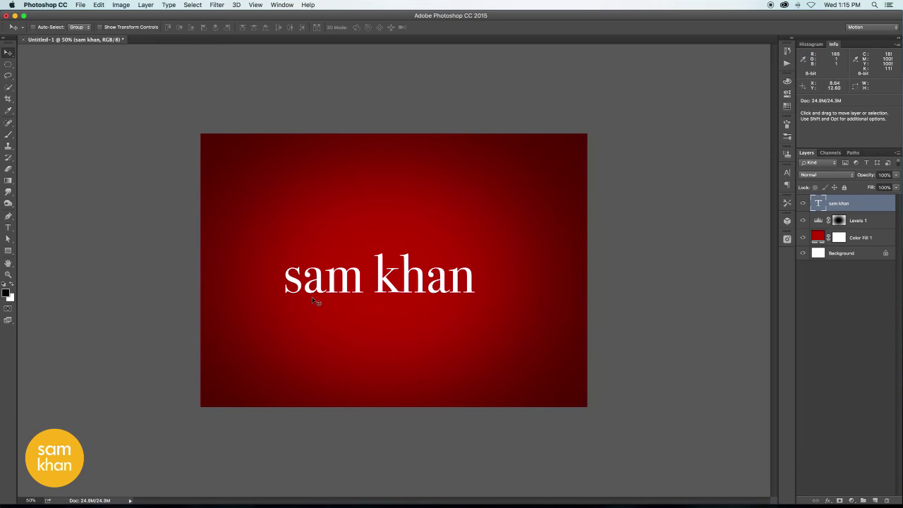
key("t")
left_click_drag(283, 278, 304, 279)
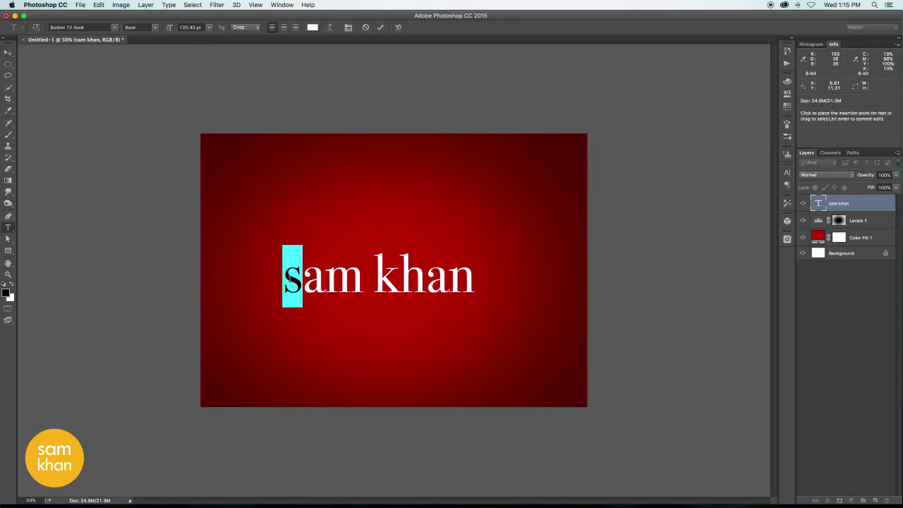
type("S")
left_click_drag(382, 272, 409, 272)
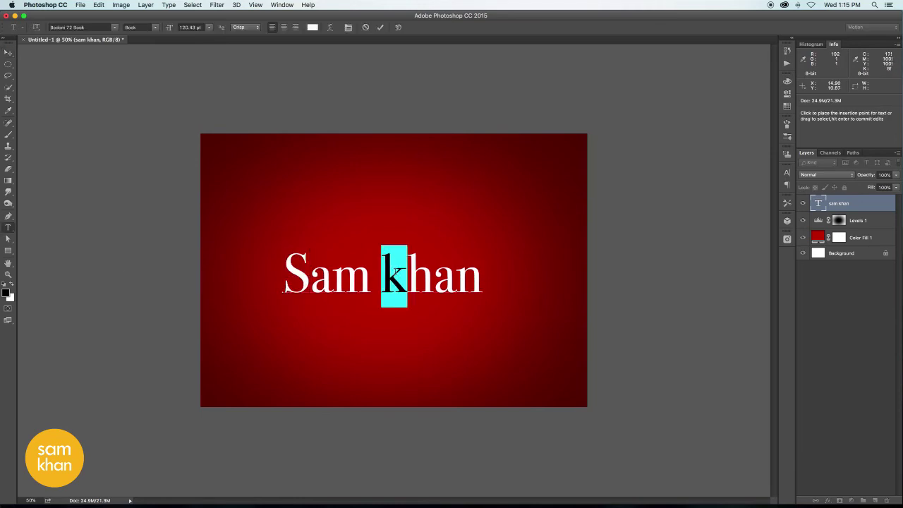
type("K")
key("ctrl+Return")
- Nudge the text slightly left and convert its layer to a Smart Object
key("v")
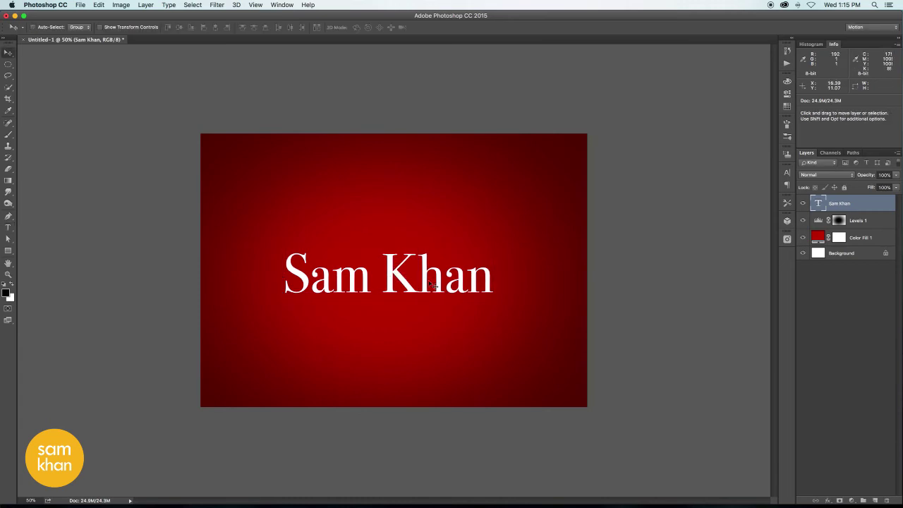
left_click_drag(433, 282, 421, 285)
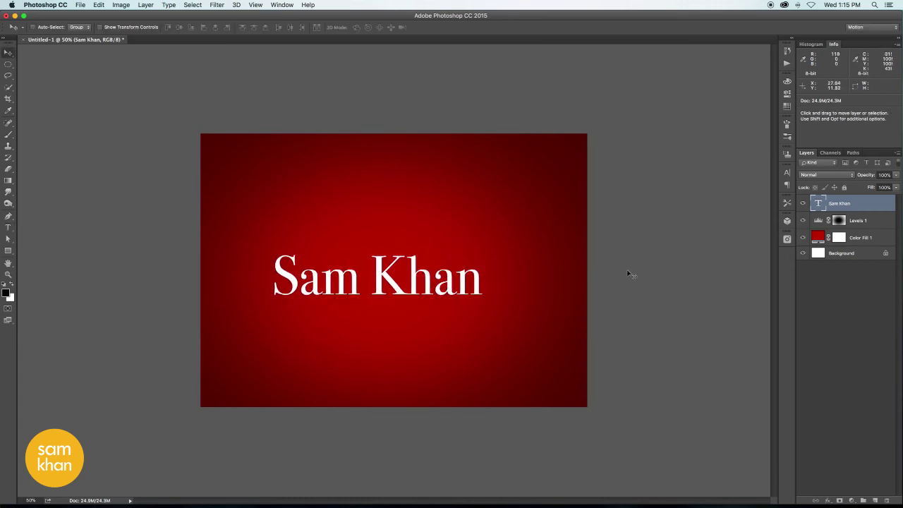
right_click(867, 206)
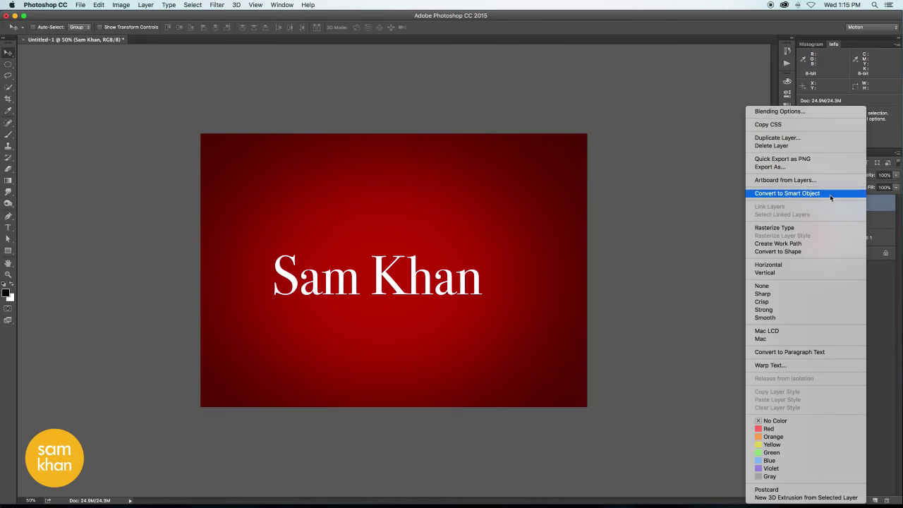
left_click(829, 194)
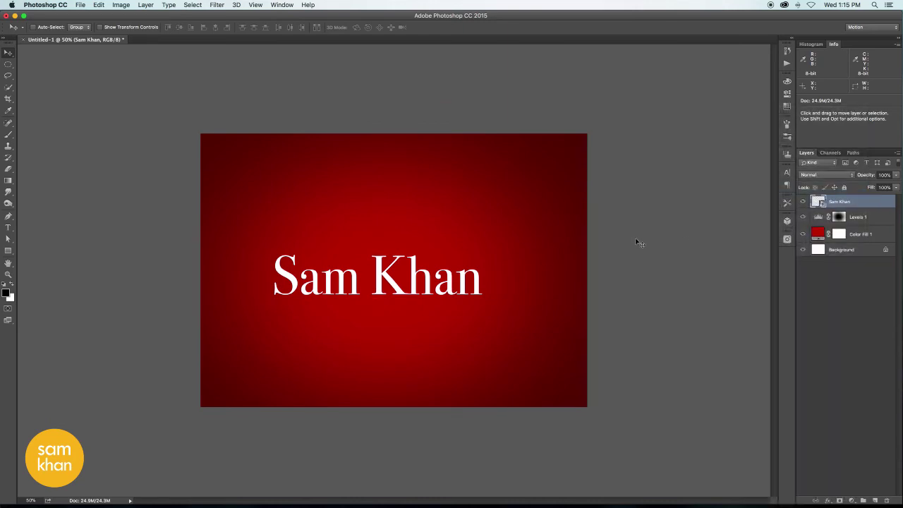
- Distort the name text into perspective, tall on the left and tapering to the right
right_click(379, 260)
left_click(395, 280)
key("ctrl+t")
right_click(392, 277)
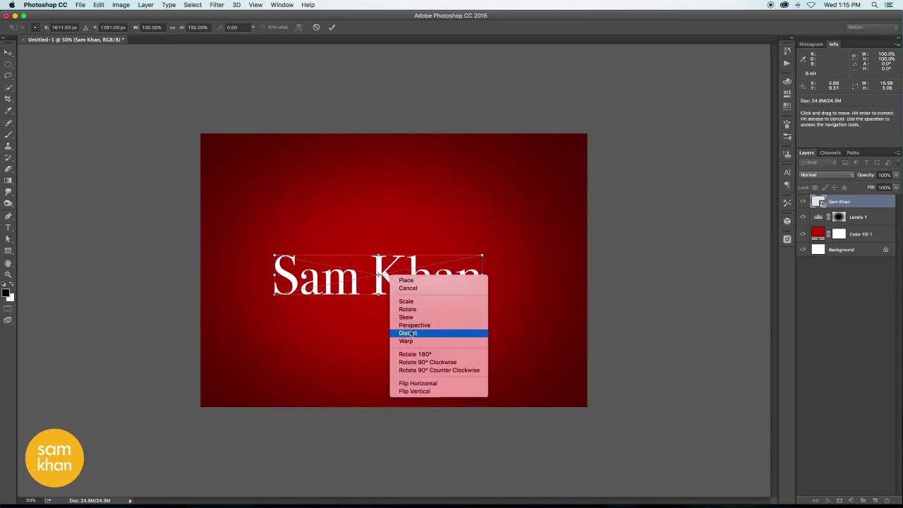
left_click(401, 334)
left_click_drag(275, 295, 274, 316)
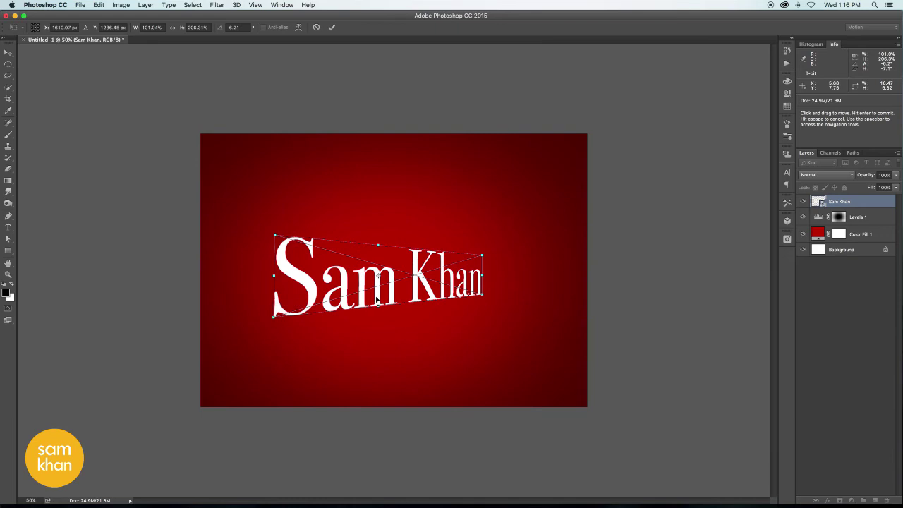
left_click_drag(378, 300, 365, 298)
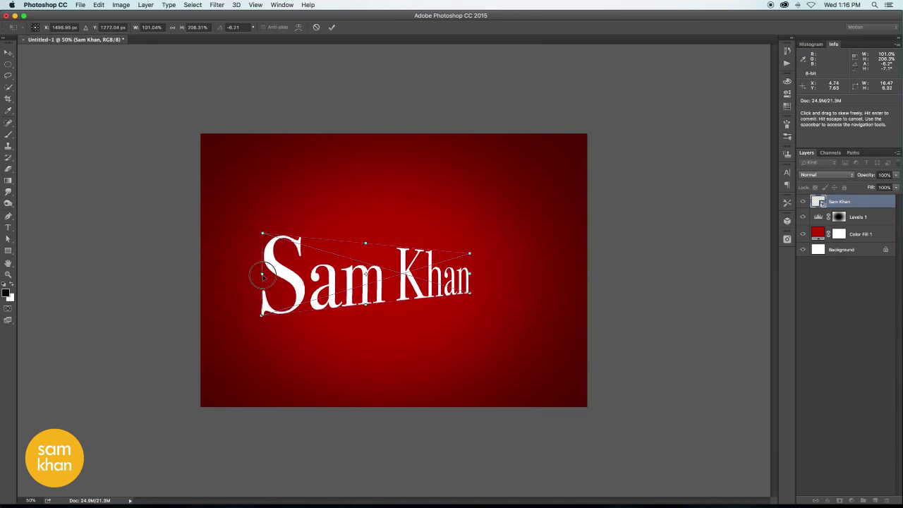
left_click_drag(261, 276, 251, 273)
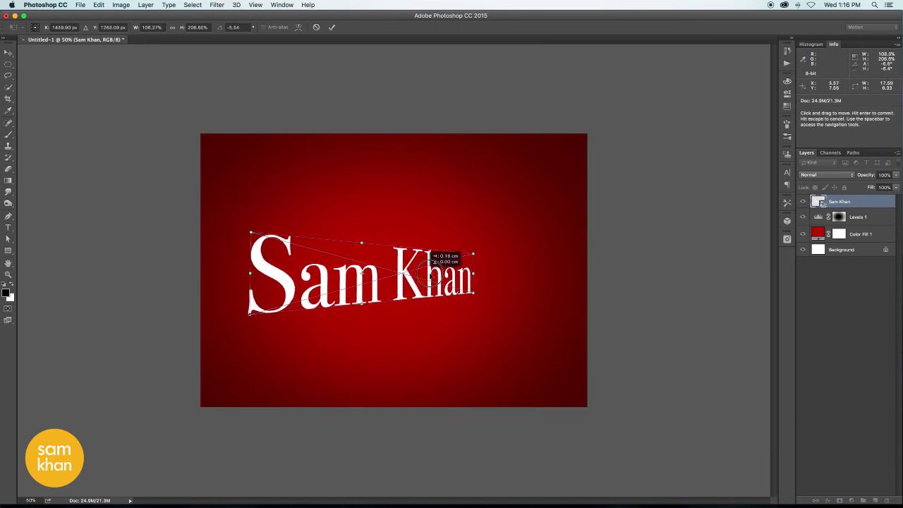
left_click_drag(427, 272, 443, 277)
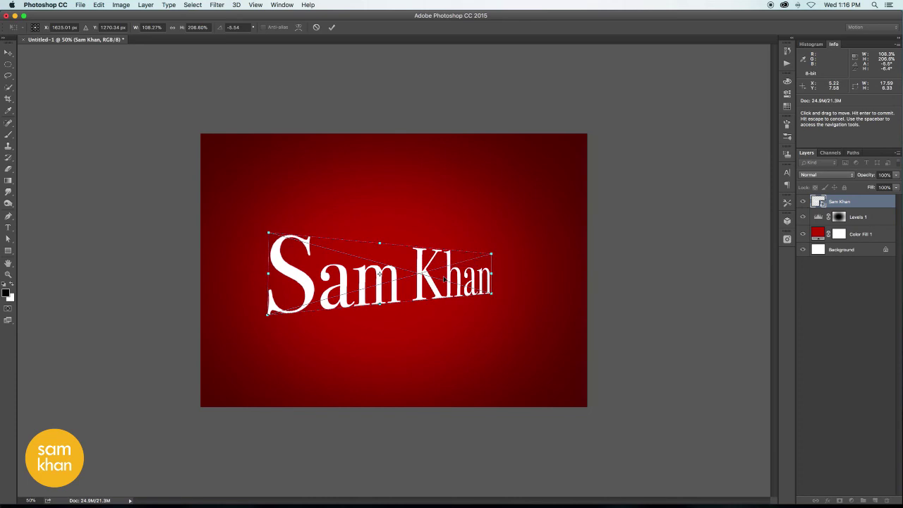
- Commit the perspective, raise the text slightly, and apply a Field Blur with 9 px and 0 px pins
left_click(332, 27)
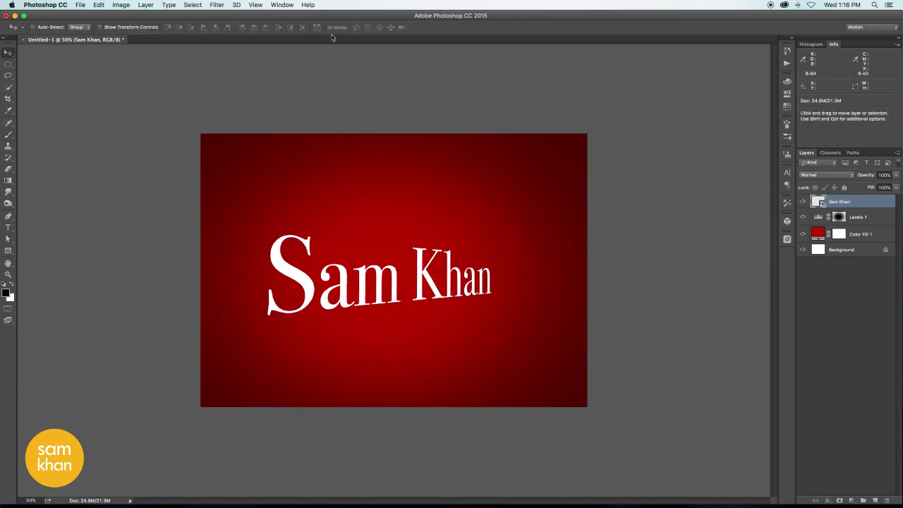
left_click_drag(423, 293, 423, 282)
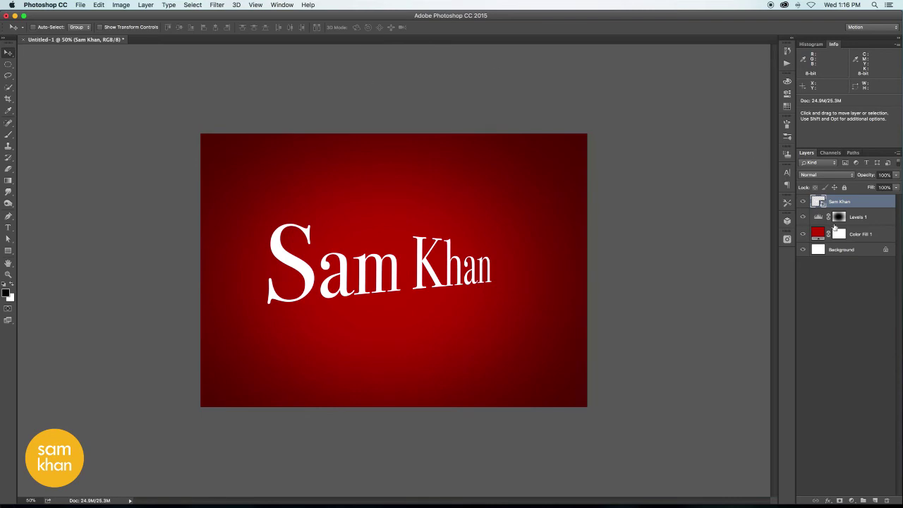
left_click(218, 5)
mouse_move(231, 118)
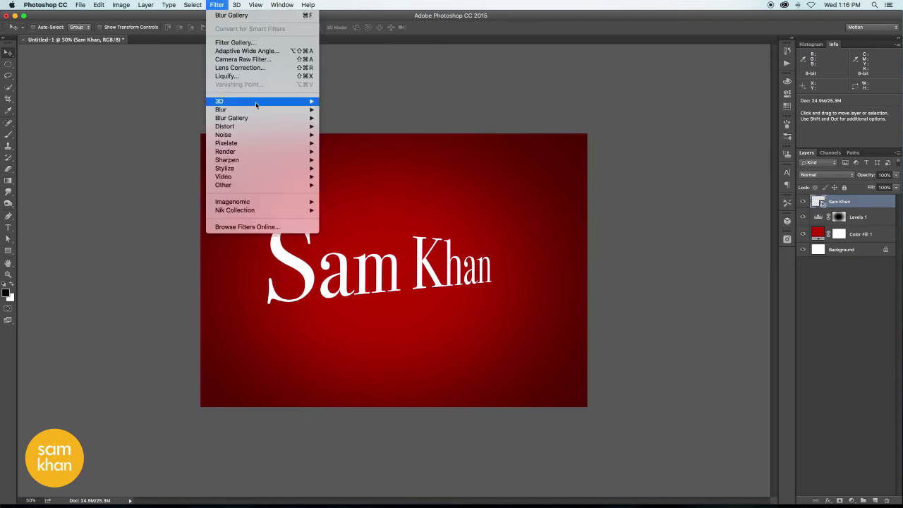
left_click(349, 119)
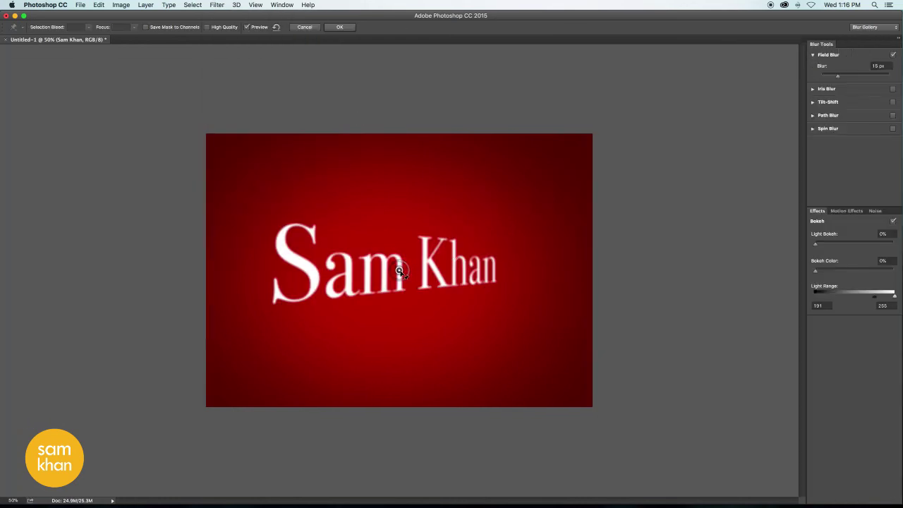
left_click_drag(399, 270, 492, 270)
left_click_drag(838, 80, 834, 79)
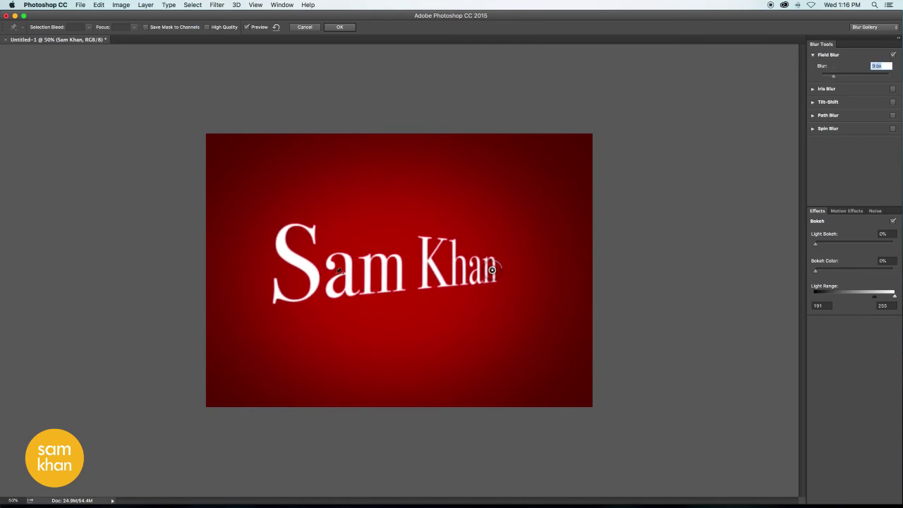
left_click(336, 277)
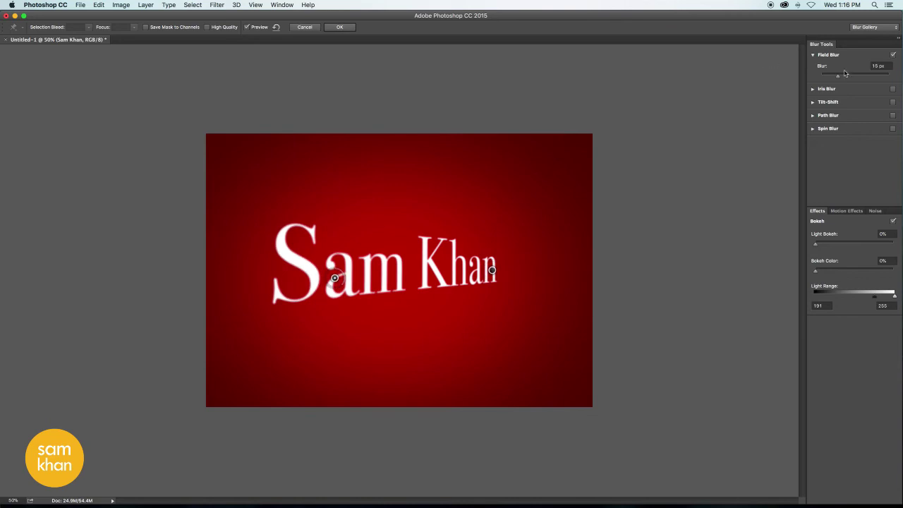
left_click_drag(839, 75, 821, 75)
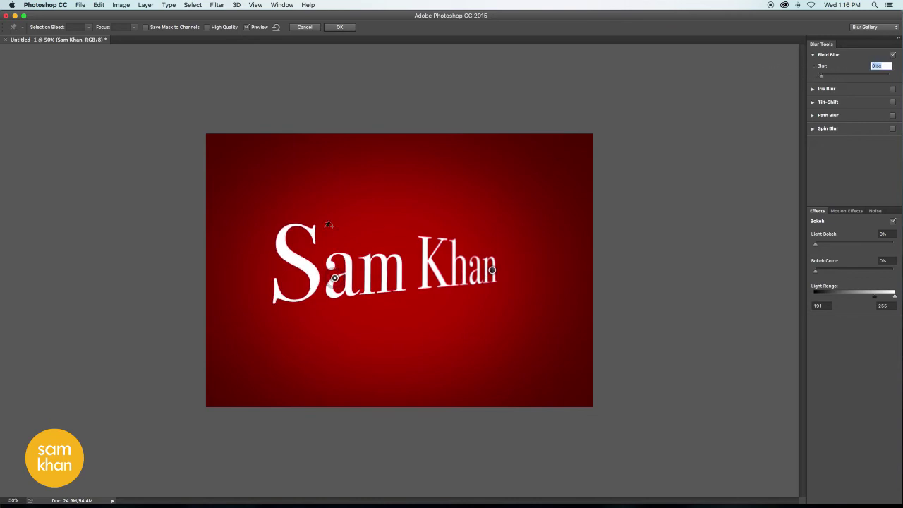
left_click_drag(334, 278, 394, 273)
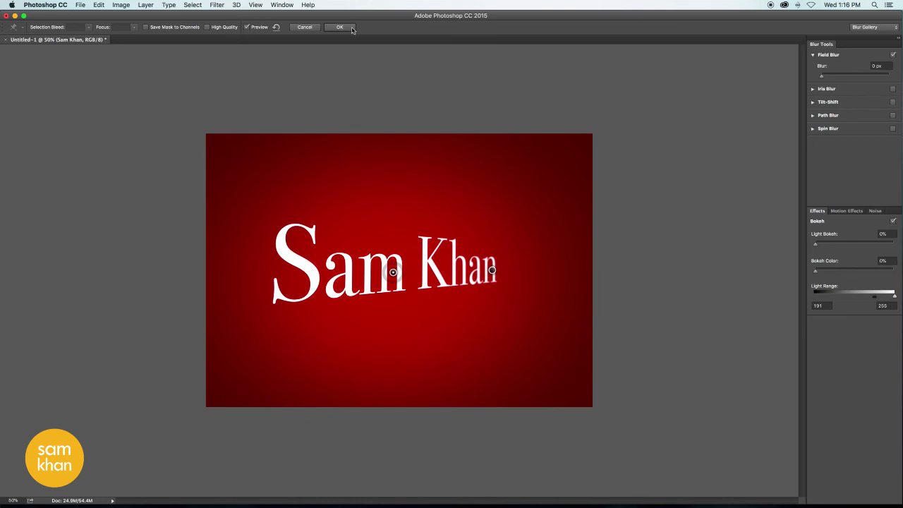
left_click(352, 29)
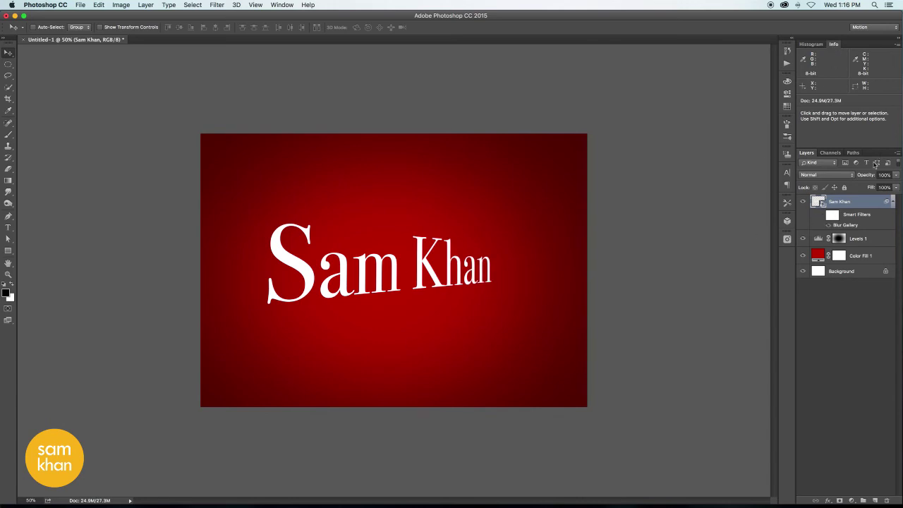
- Duplicate the blurred name layer as 'reflection' on top of the original
left_click(821, 215)
left_click(897, 153)
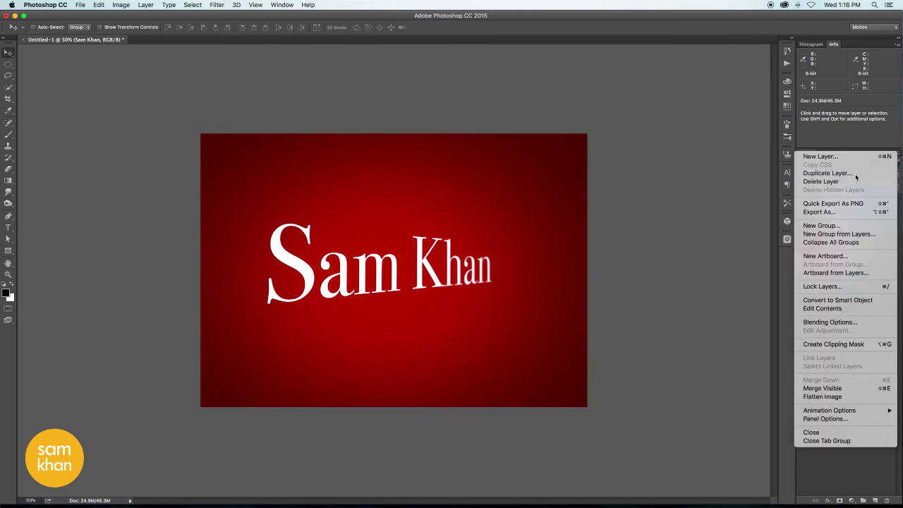
left_click(827, 173)
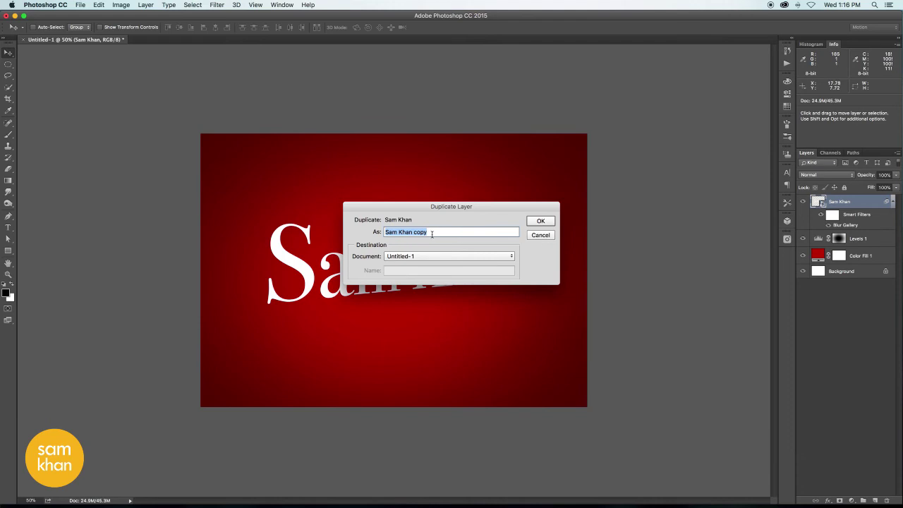
type("s")
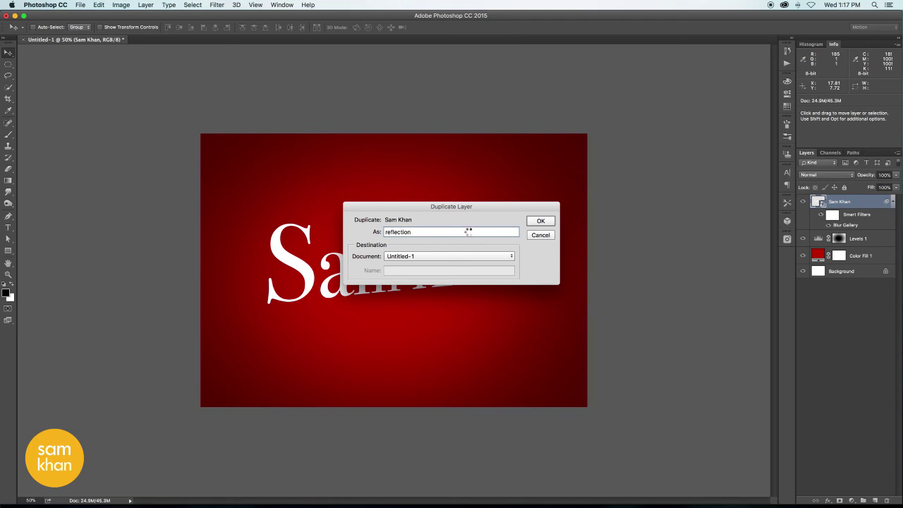
left_click(536, 223)
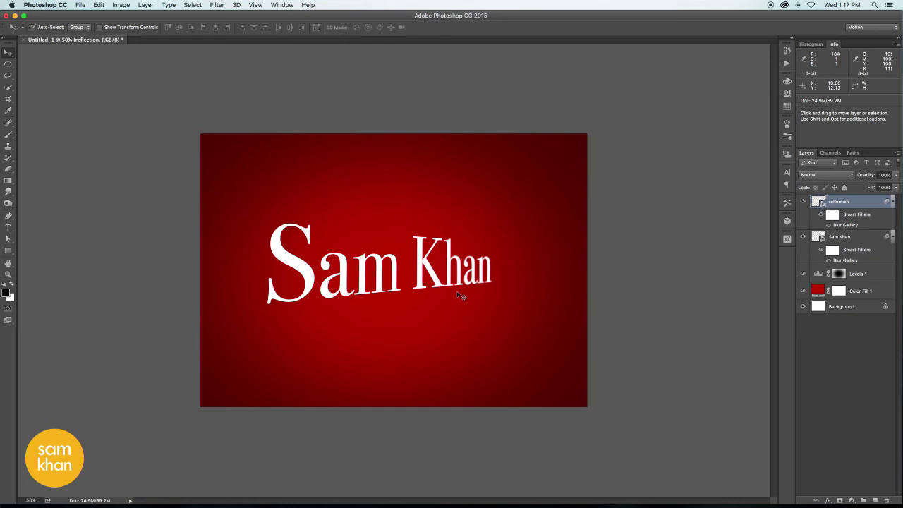
- Flip the reflection vertically below the name text and skew it to match the slant
key("ctrl+t")
left_click_drag(453, 270, 451, 349)
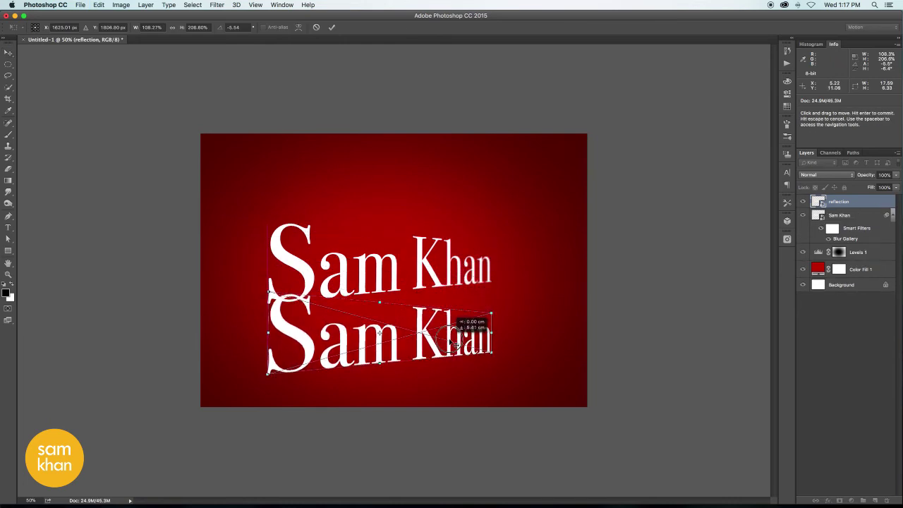
right_click(452, 348)
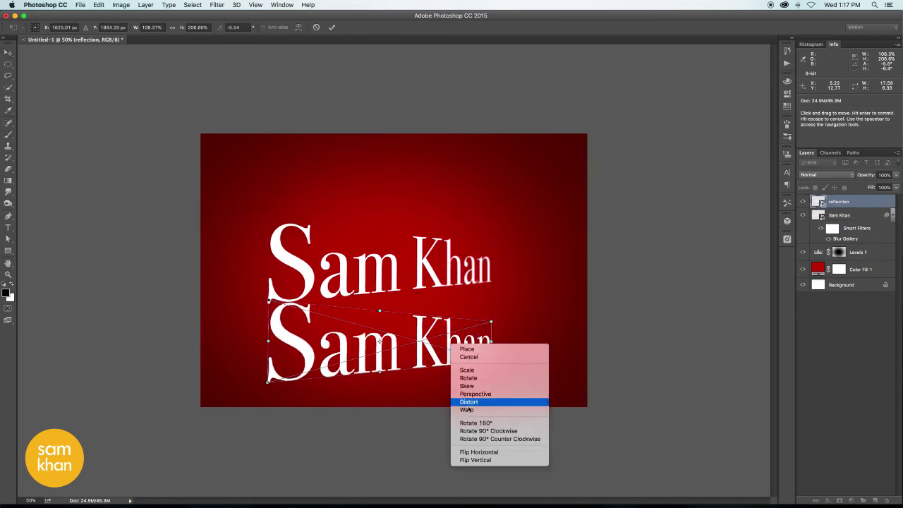
left_click(465, 461)
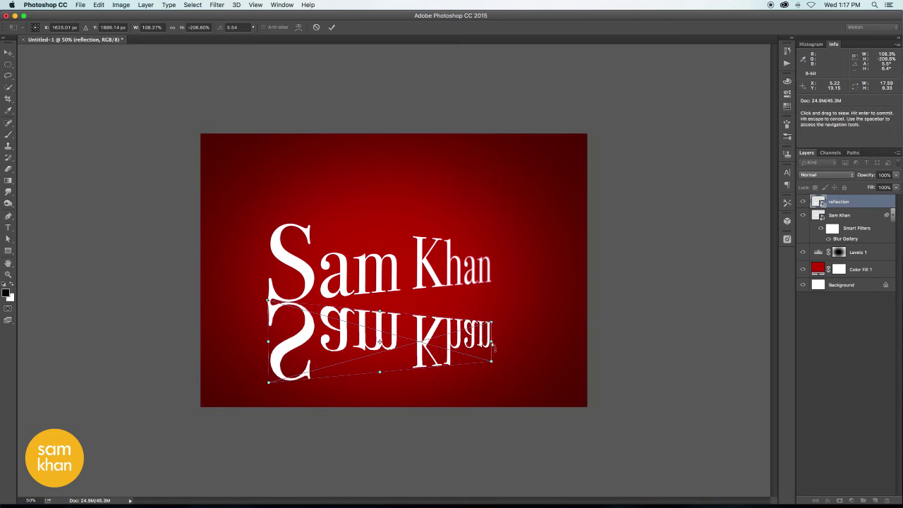
left_click_drag(491, 341, 491, 319)
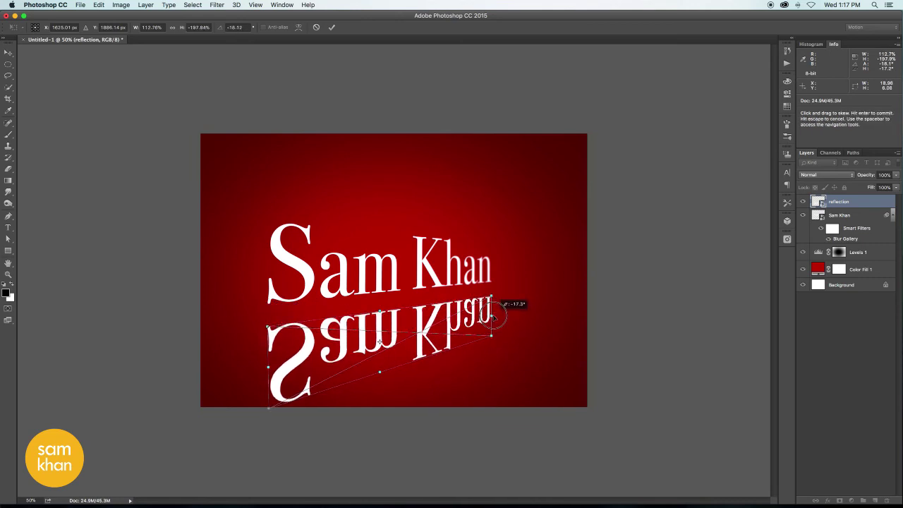
left_click_drag(457, 316, 456, 303)
left_click_drag(269, 356, 269, 352)
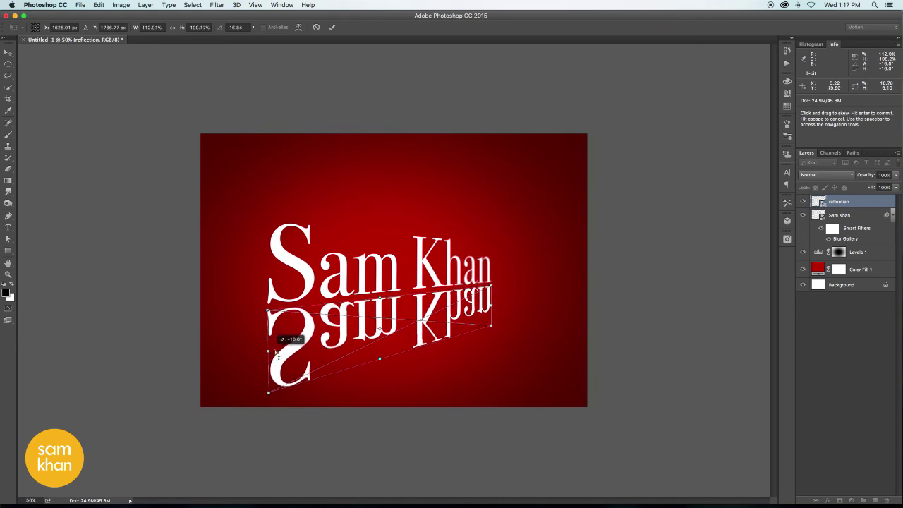
left_click_drag(364, 341, 364, 338)
left_click(332, 29)
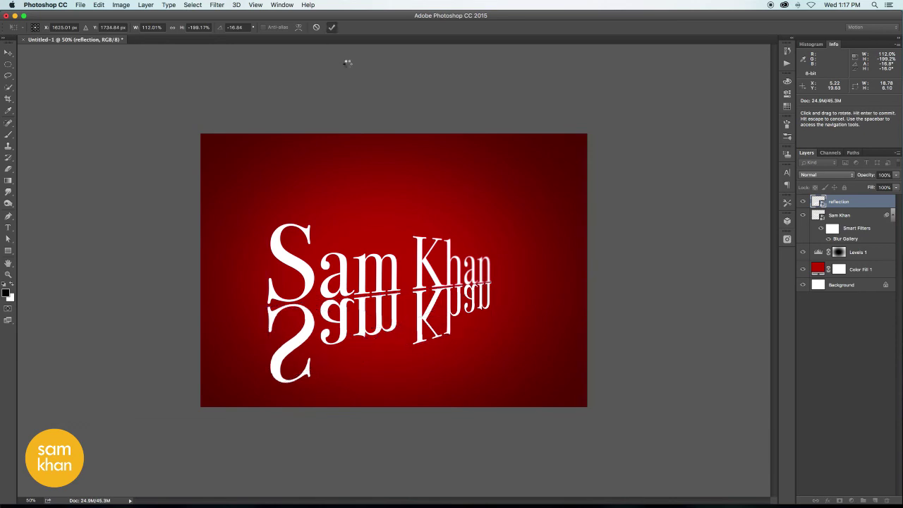
- Fade the reflection to 23% opacity and add a layer mask
left_click(895, 174)
left_click_drag(895, 184, 865, 188)
left_click(866, 215)
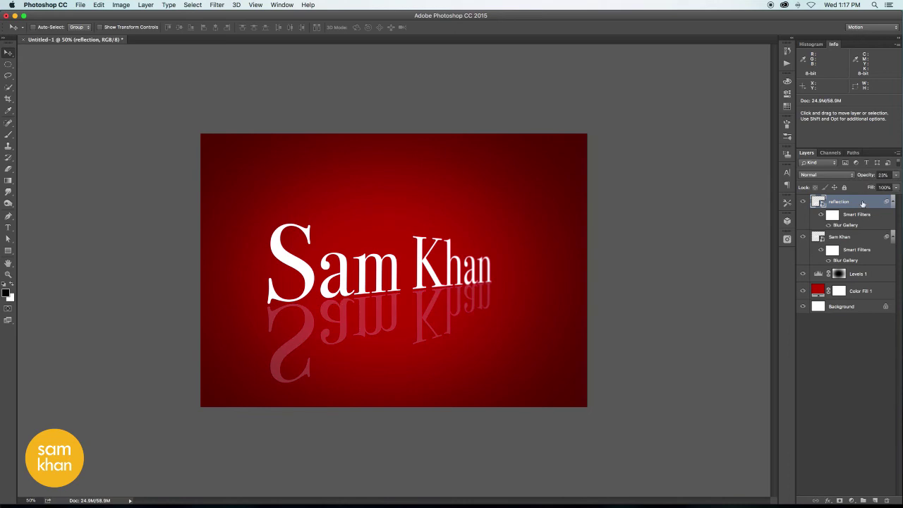
left_click(839, 500)
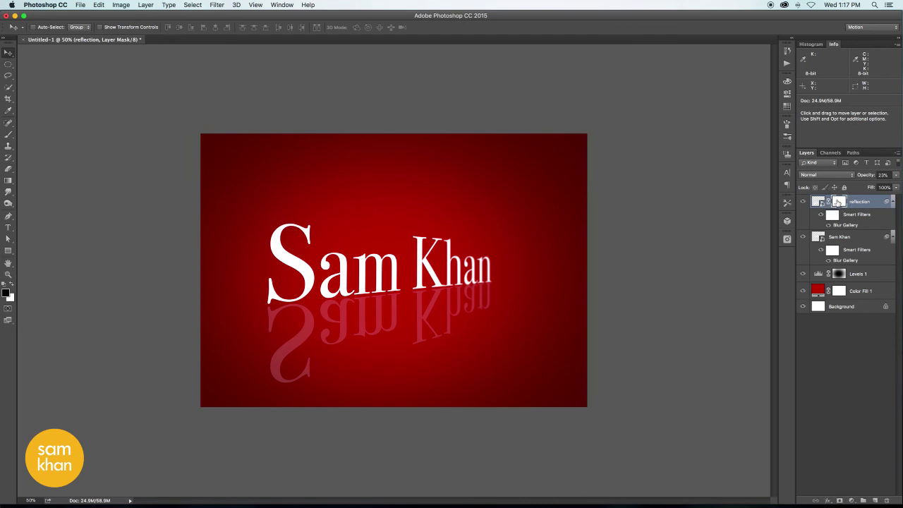
- Paint out the reflection's lower part on its mask with a 711 px soft black brush
left_click(8, 134)
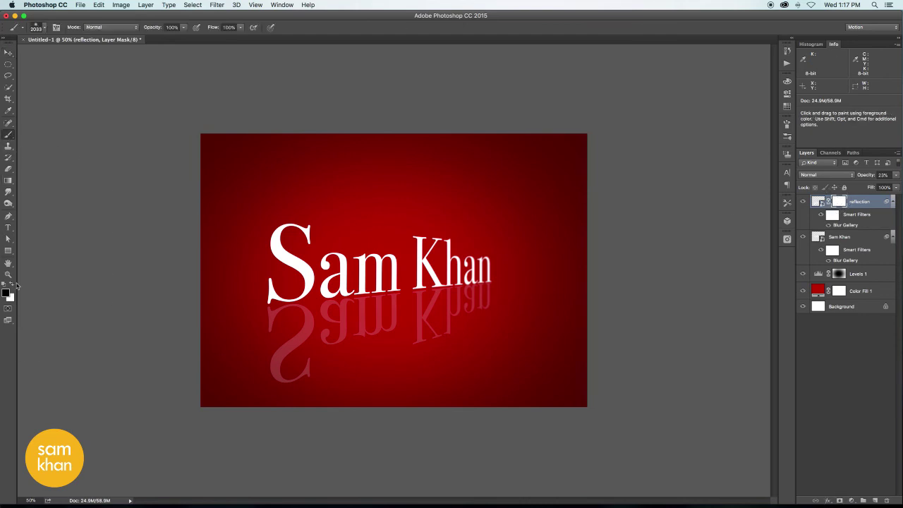
left_click(6, 292)
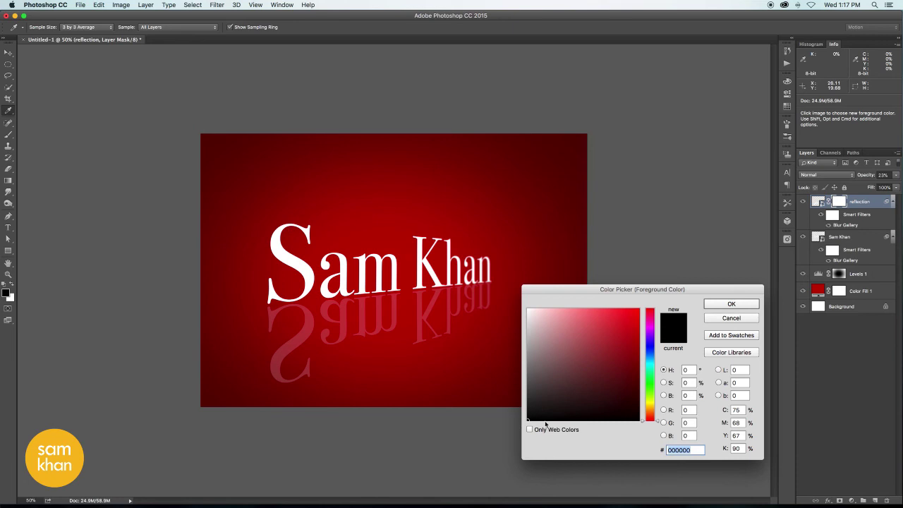
left_click(713, 309)
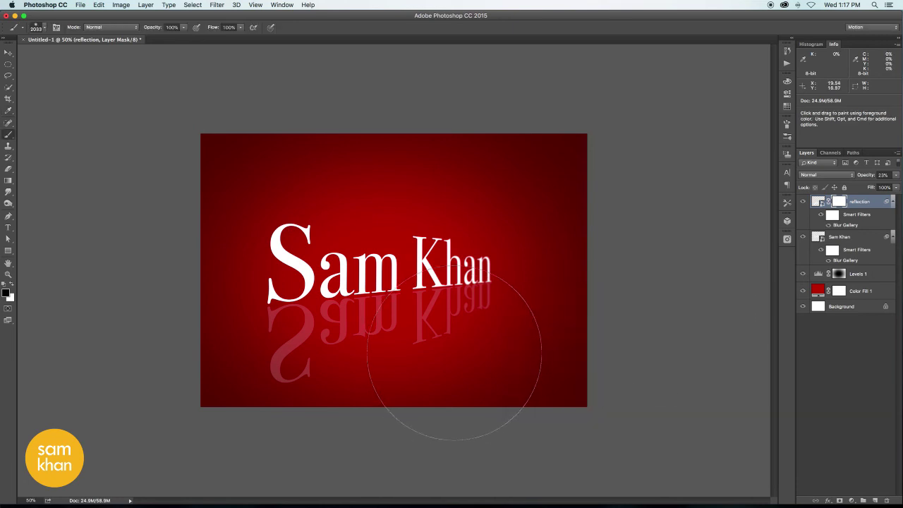
left_click_drag(471, 345, 332, 359)
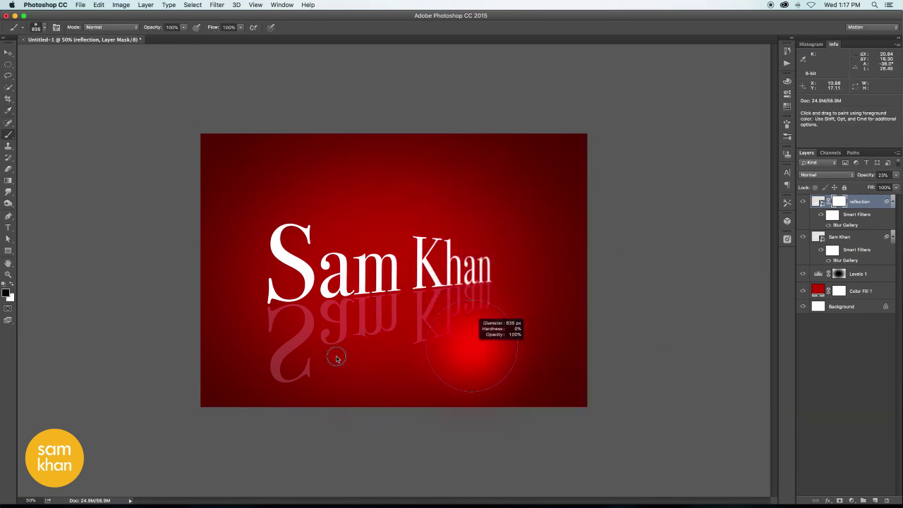
mouse_move(499, 325)
left_mouse_down()
mouse_move(482, 343)
mouse_move(332, 367)
mouse_move(328, 332)
mouse_move(303, 367)
mouse_move(261, 372)
left_mouse_up()
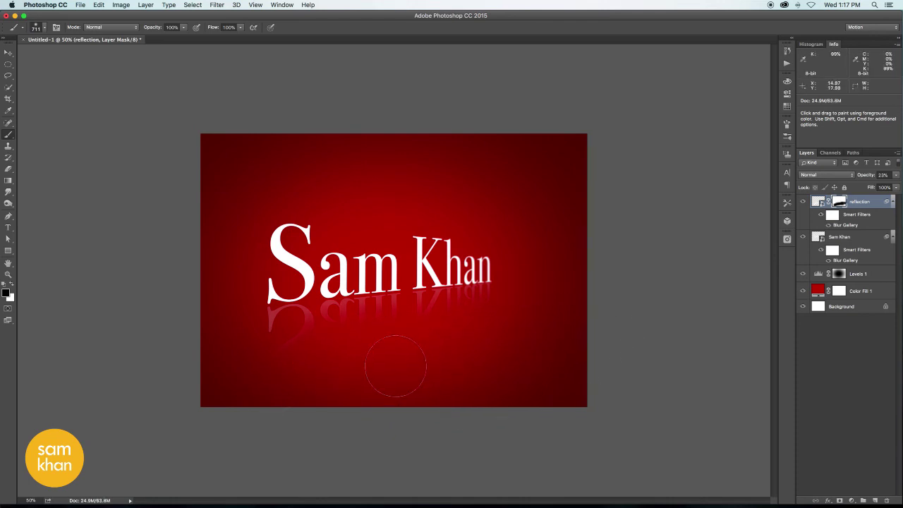
key("v")
left_click_drag(438, 310, 462, 311)
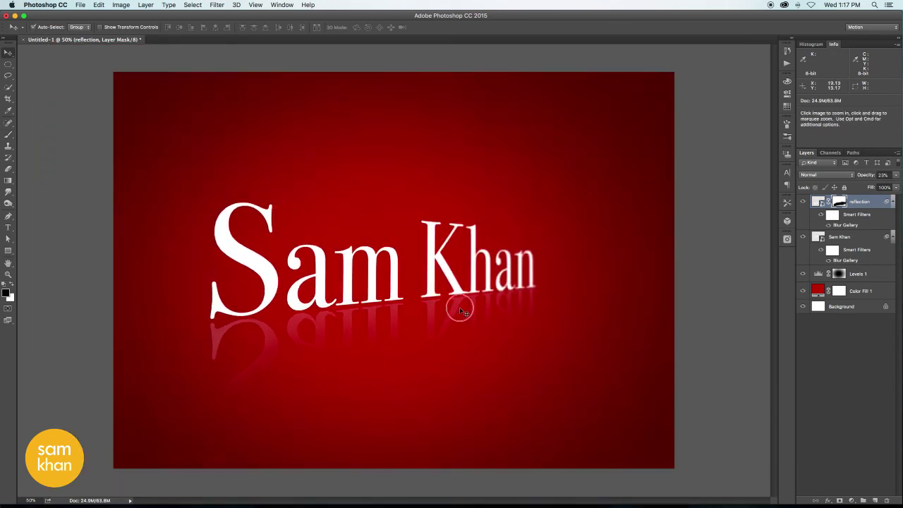
scroll(462, 311, "up", 2)
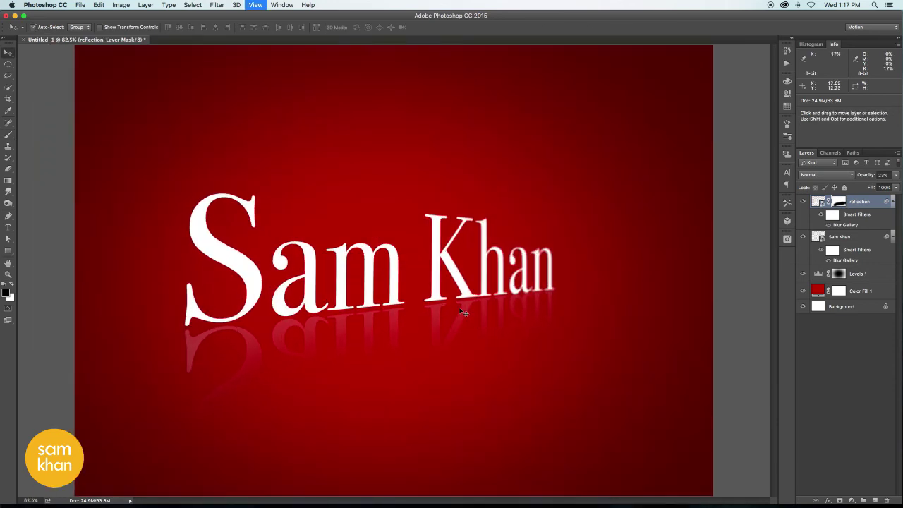
scroll(462, 311, "down", 1)
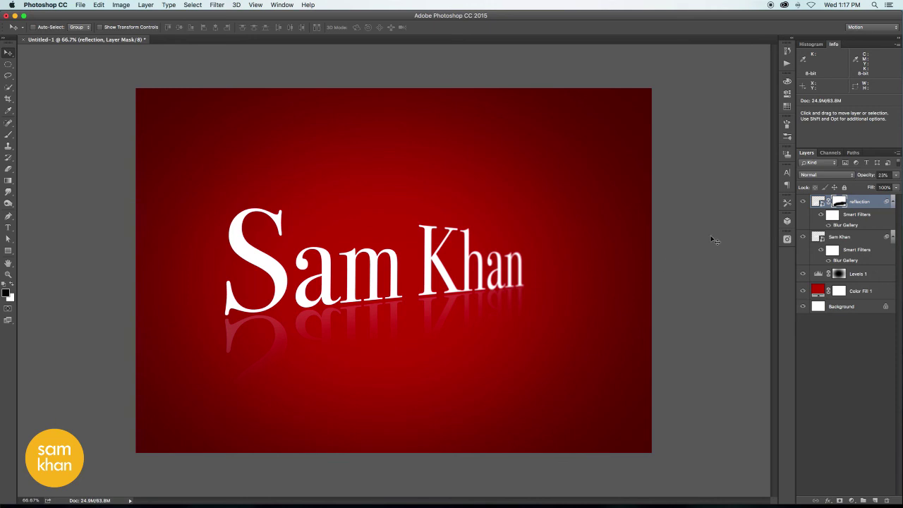
left_click(802, 202)
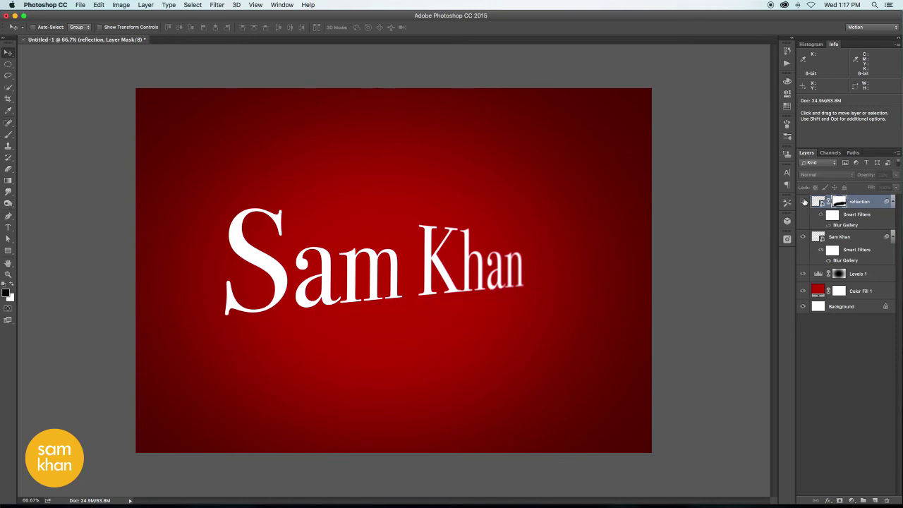
left_click(802, 237)
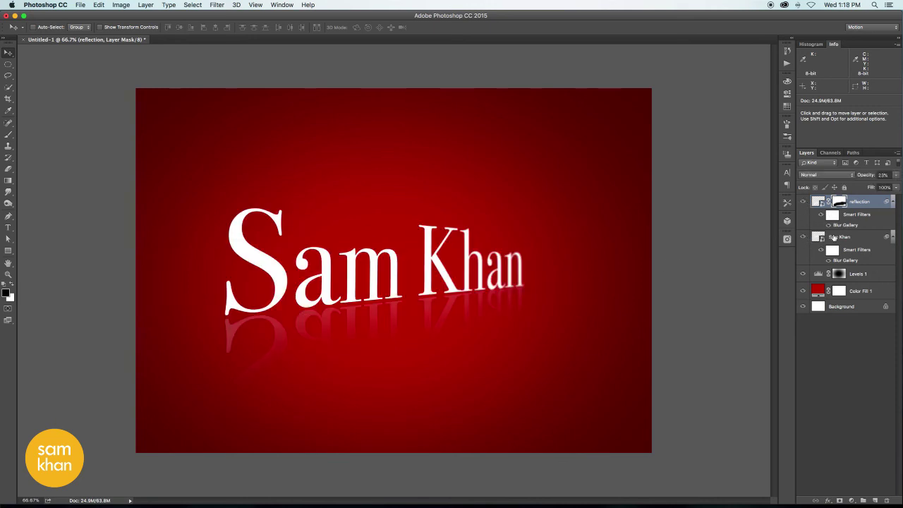
- Put the Sam Khan text and its reflection layer into a new group named 'sam khan'
left_click(820, 238)
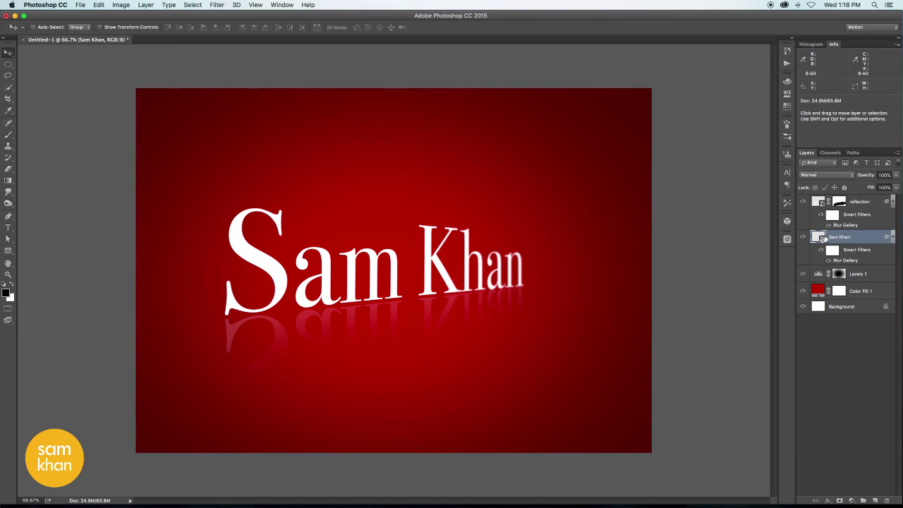
left_click(857, 205, "shift")
left_click(892, 202, "alt")
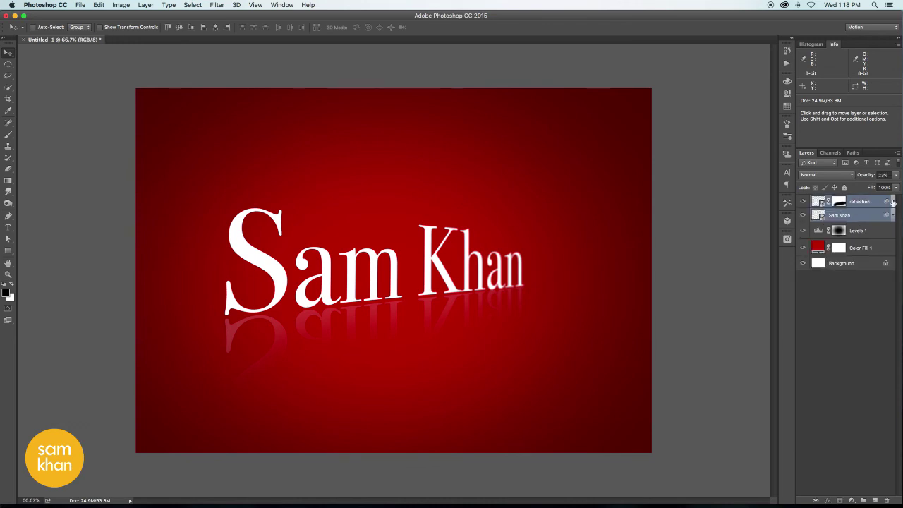
left_click_drag(866, 218, 863, 500)
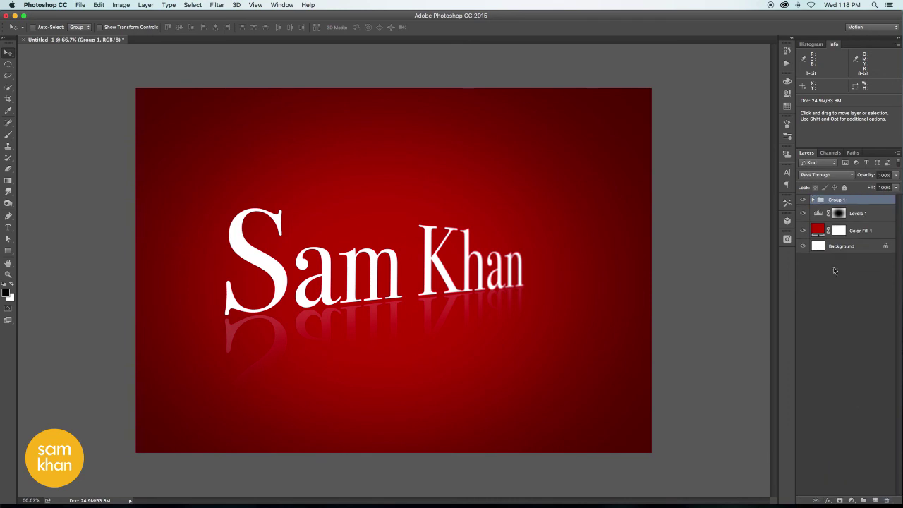
double_click(836, 199)
type("sam khan")
key("Return")
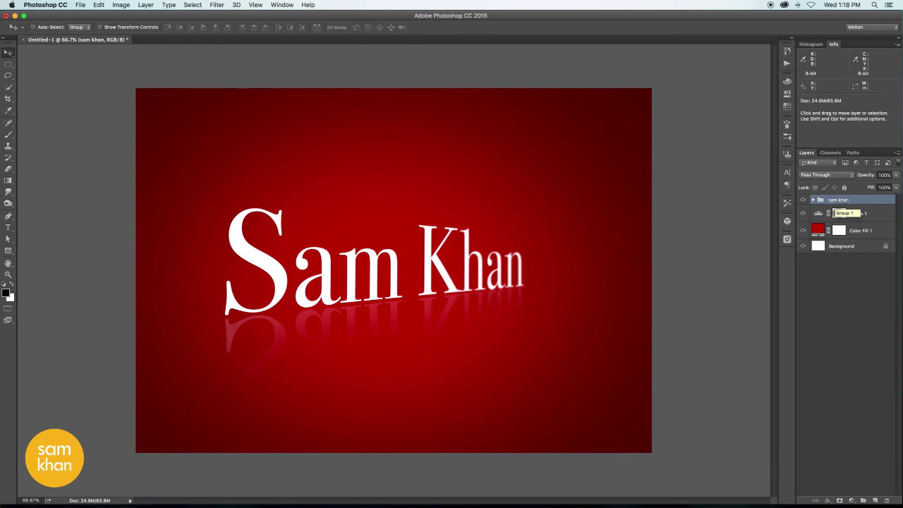
left_click(898, 154)
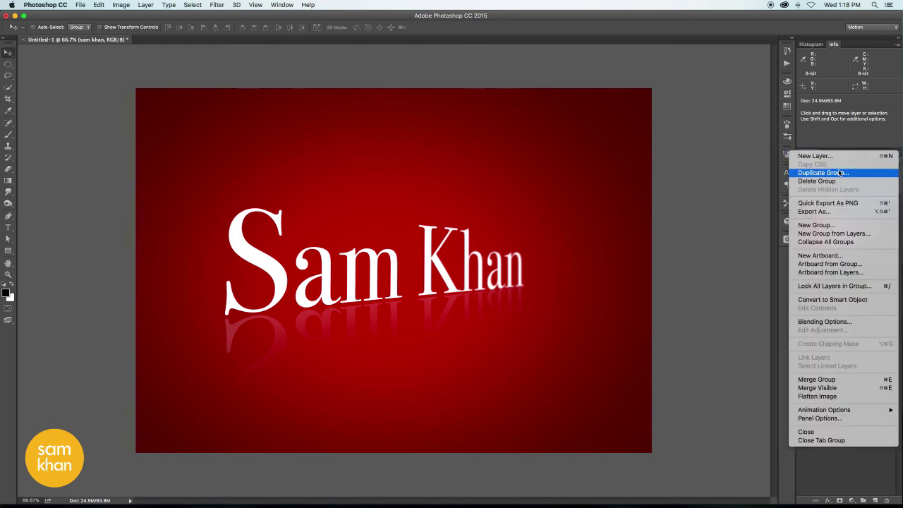
left_click(838, 173)
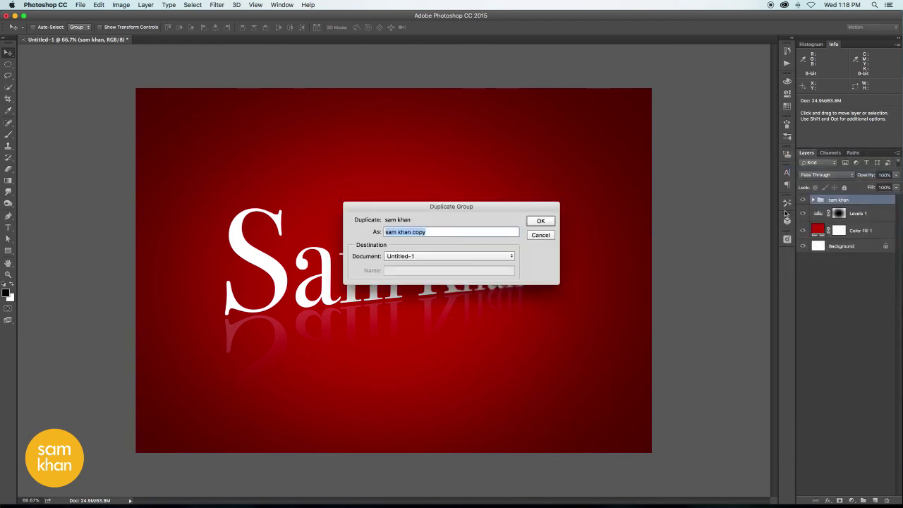
type("de")
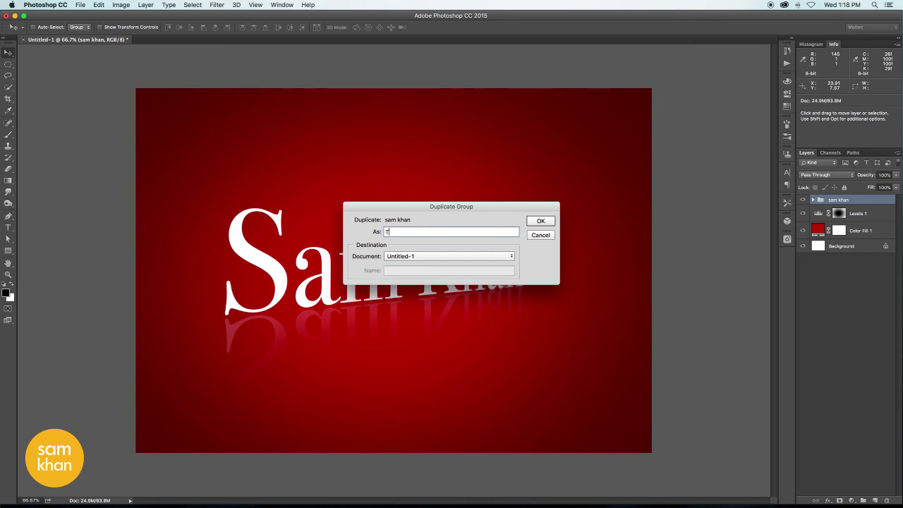
type("ut")
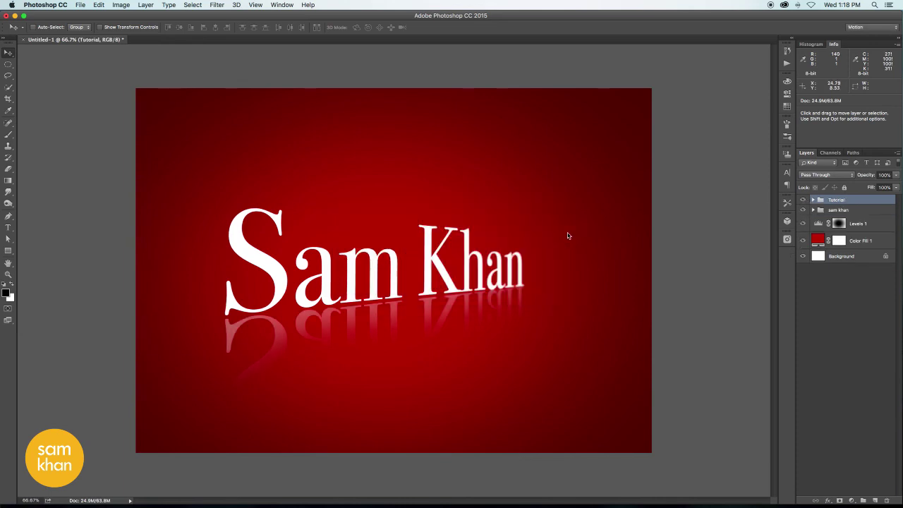
left_click(835, 211)
right_click(865, 209)
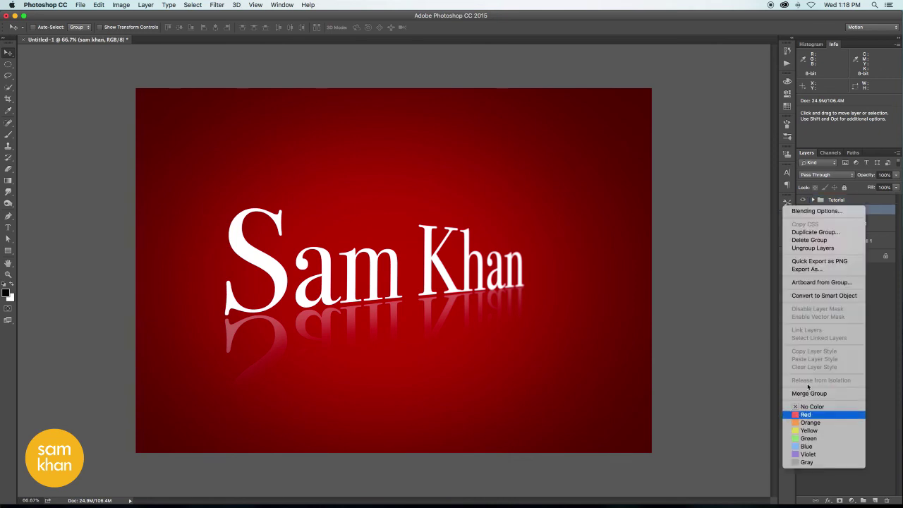
left_click(808, 414)
left_click(818, 201)
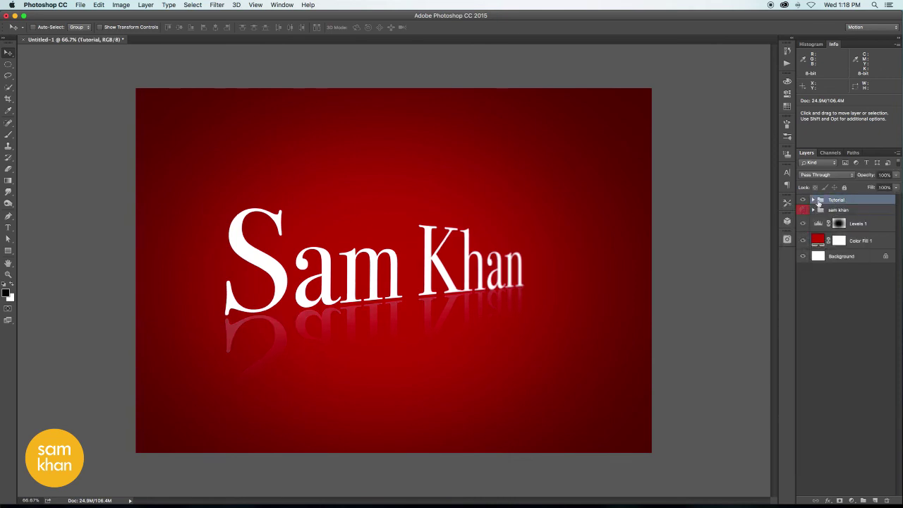
left_click(813, 200)
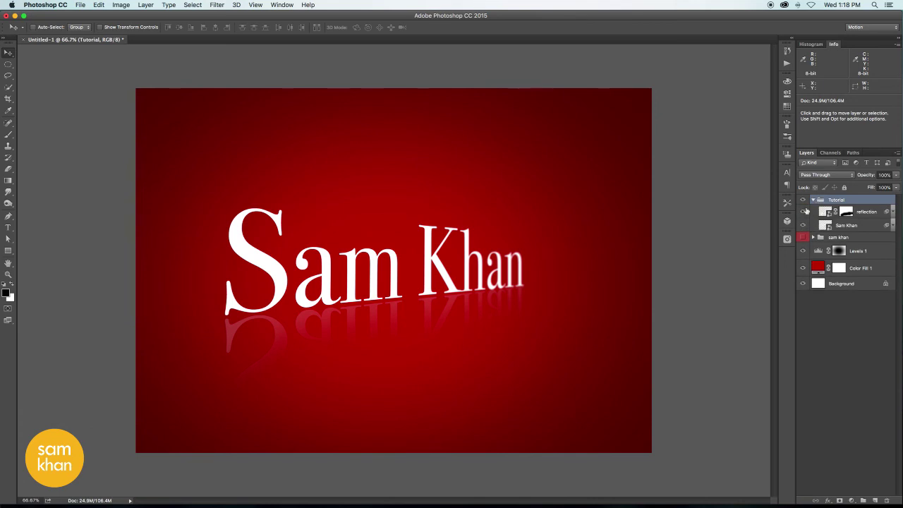
left_click(850, 212)
left_click(839, 225)
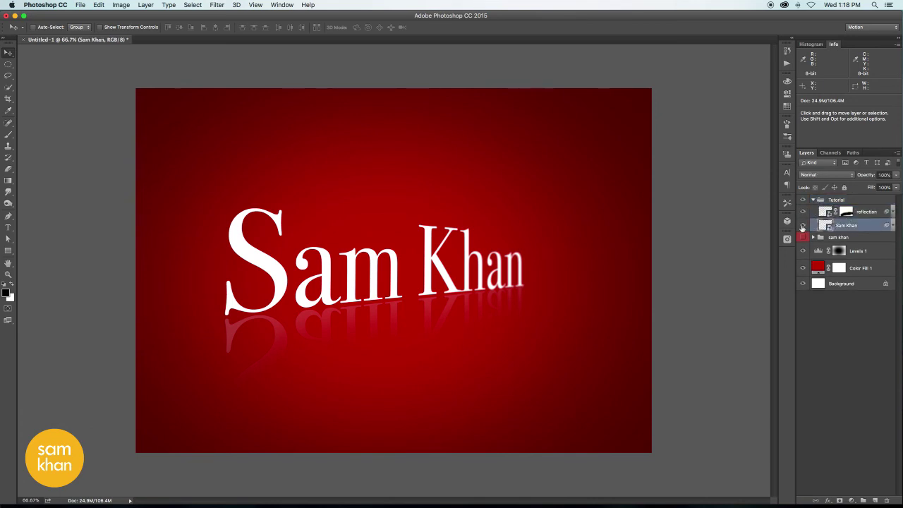
left_click(802, 225)
- In the Sam Khan smart object, replace the text with 'Tutorials' and reposition it
double_click(824, 225)
key("t")
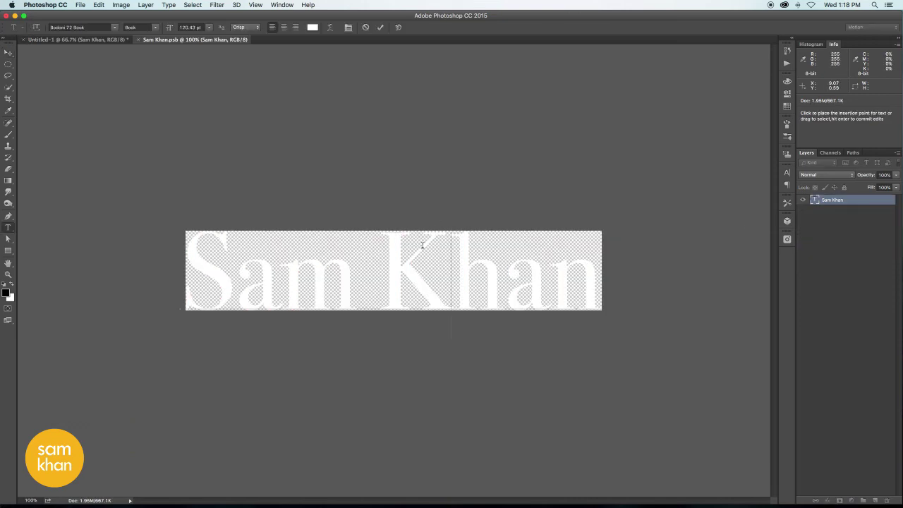
triple_click(421, 245)
type("T")
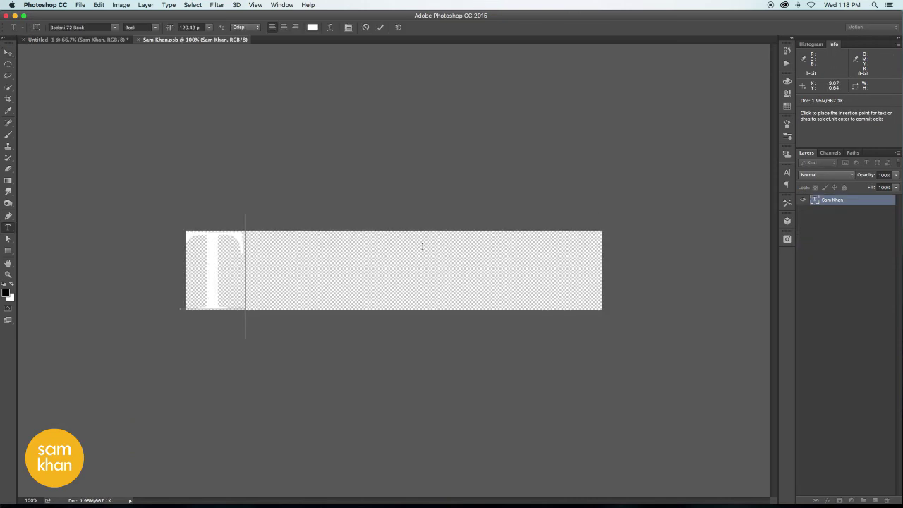
type("utoria")
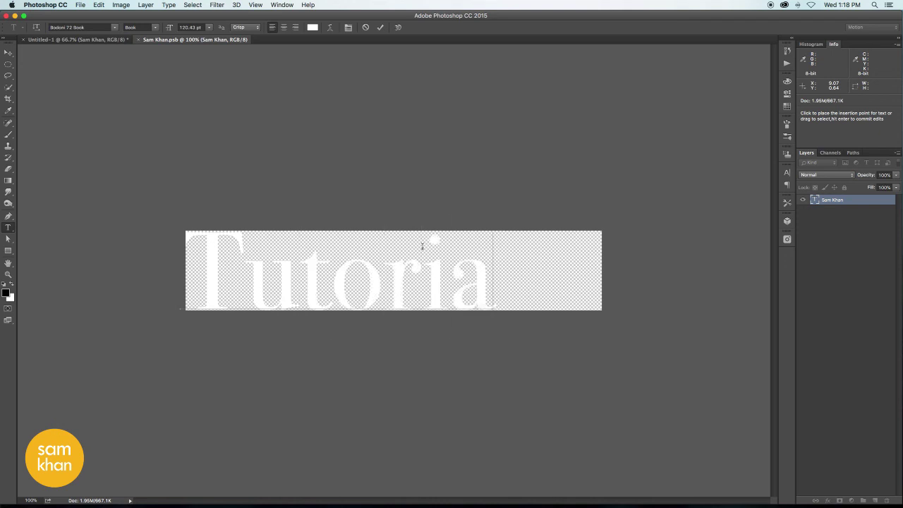
type("ls")
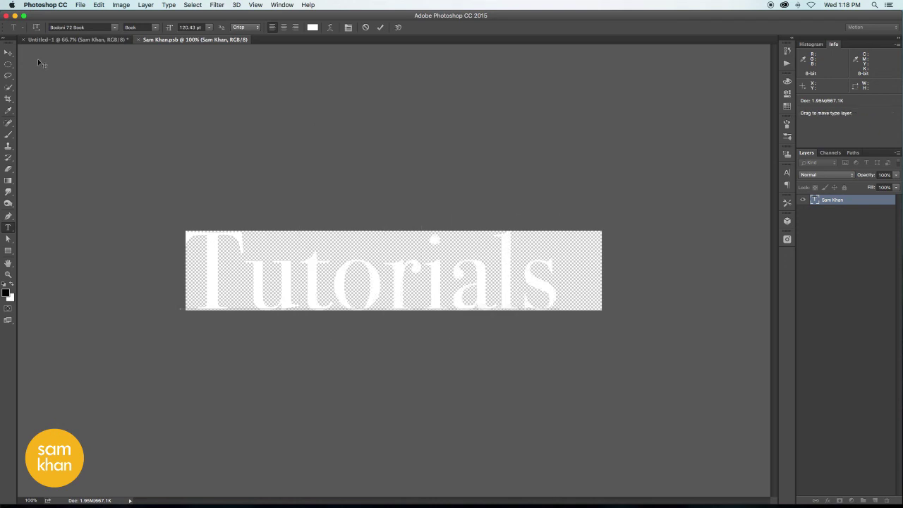
left_click(8, 53)
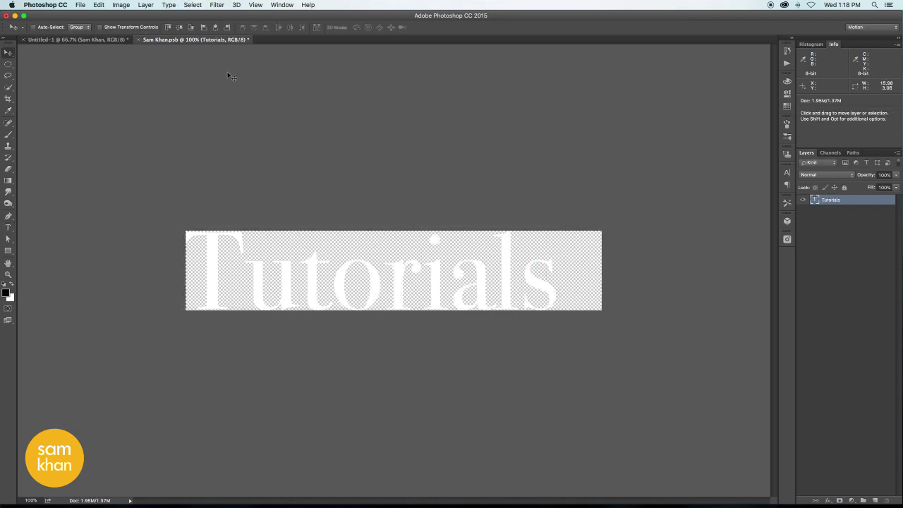
left_click_drag(215, 64, 239, 65)
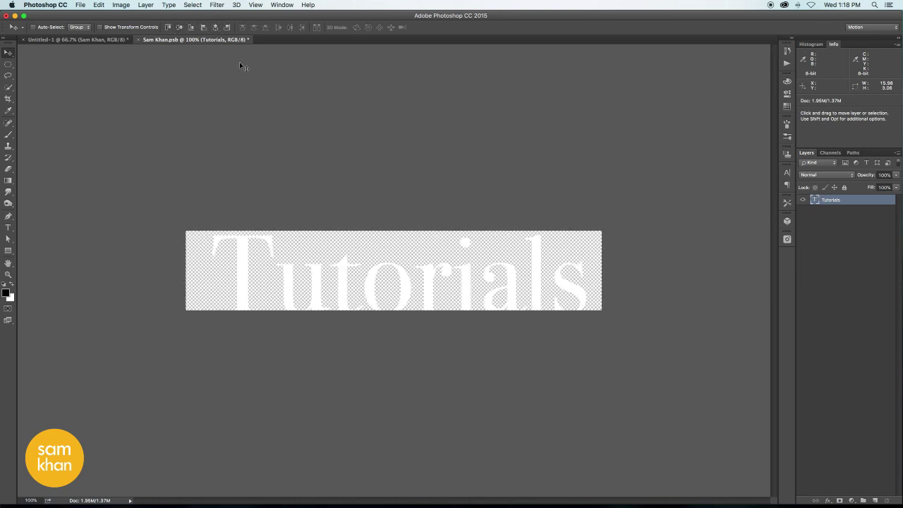
key("ctrl+t")
left_click_drag(450, 278, 449, 281)
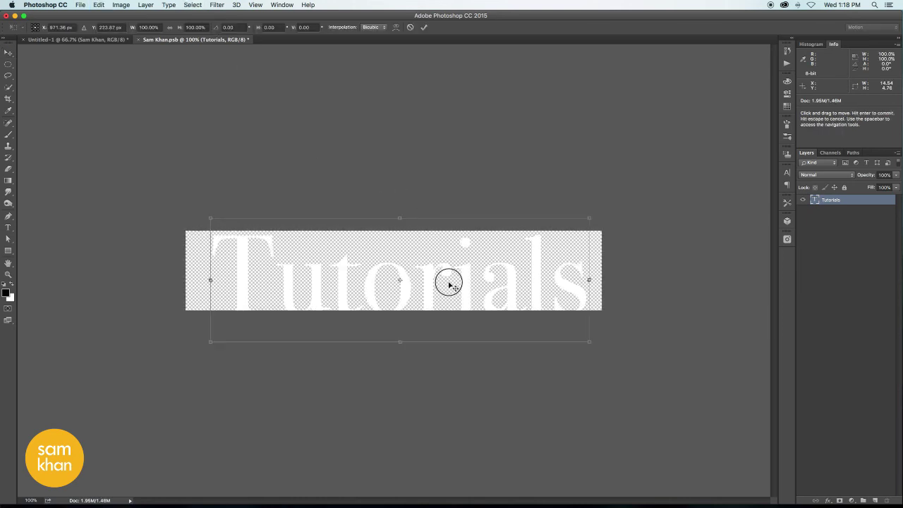
key("Return")
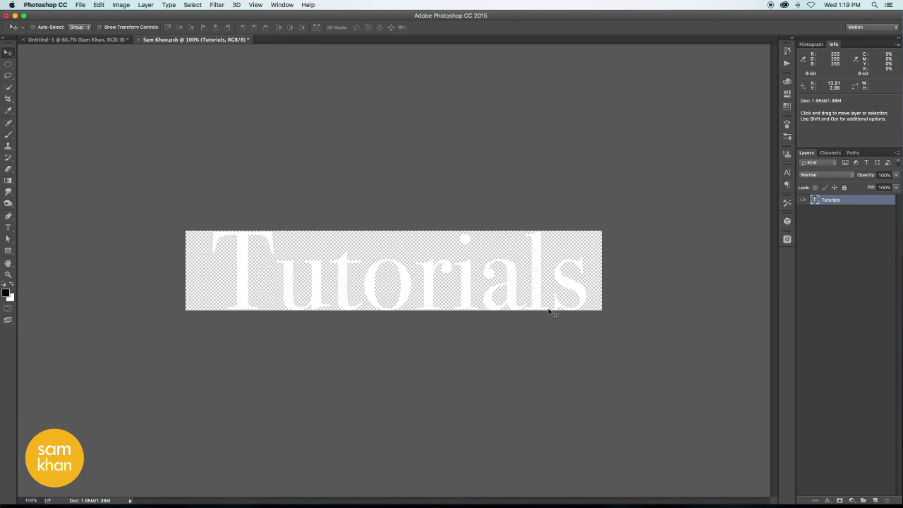
- Crop the smart object's canvas tightly around the Tutorials text
key("c")
left_click_drag(603, 312, 593, 310)
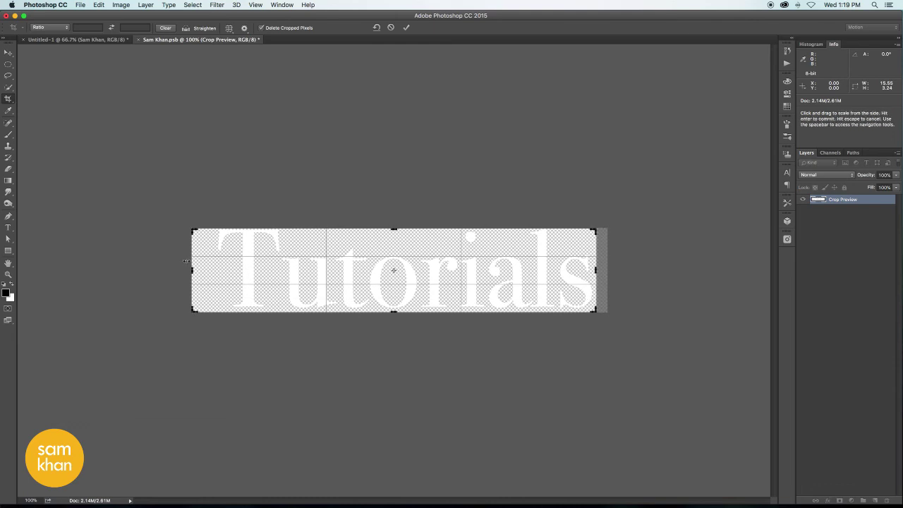
left_click_drag(191, 269, 202, 268)
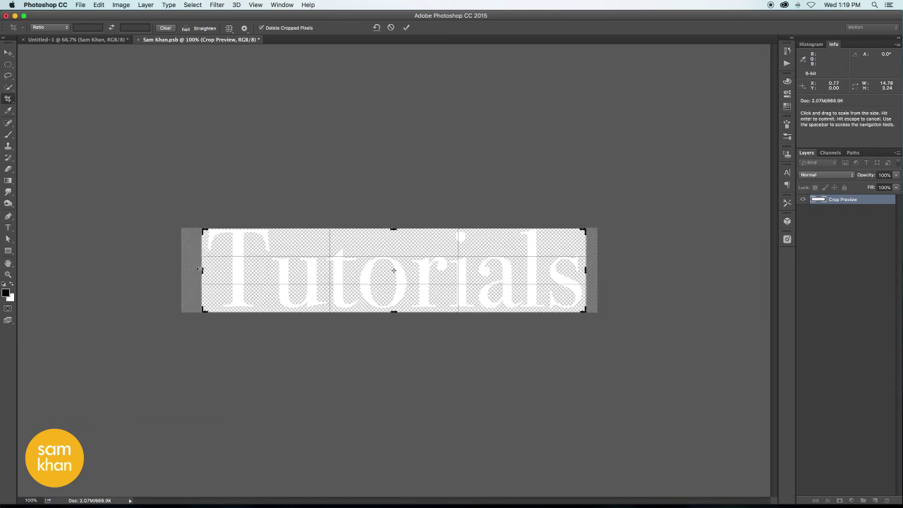
left_click_drag(399, 231, 395, 227)
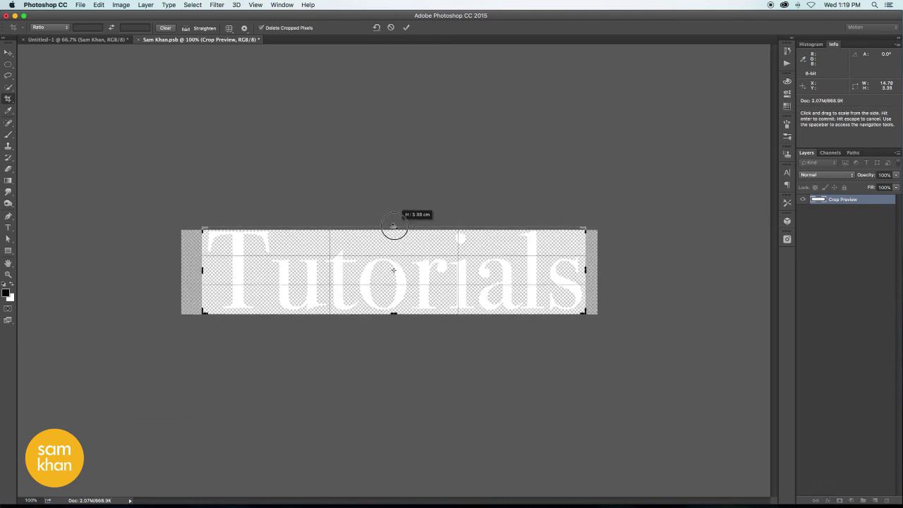
left_click(7, 52)
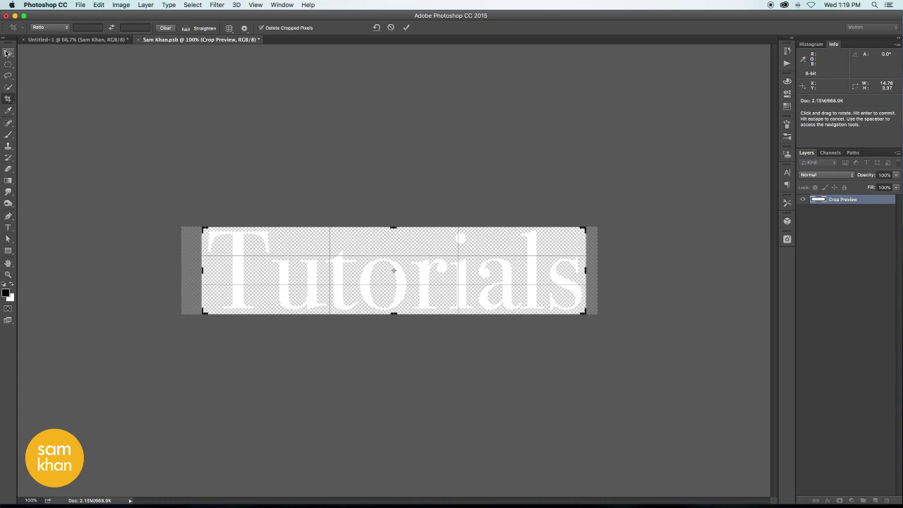
left_click(525, 172)
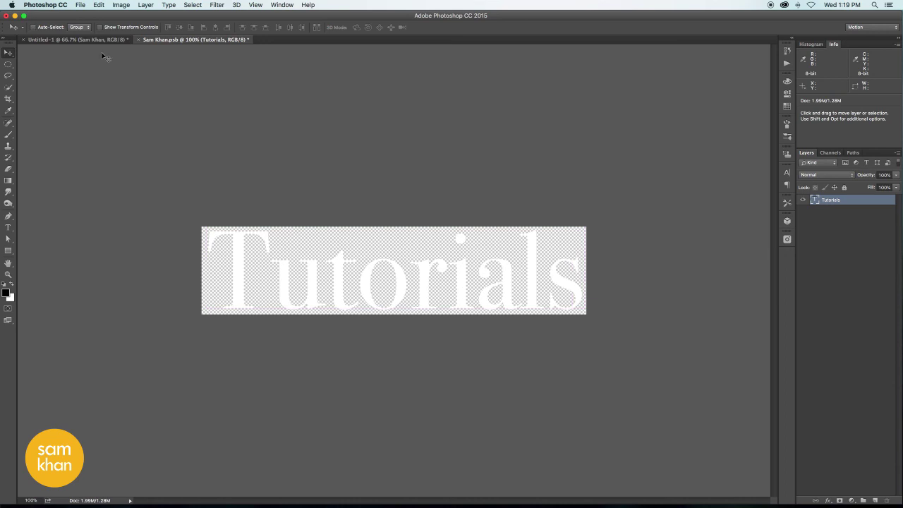
- Save the edited smart object and close it to return to the composition
left_click(80, 5)
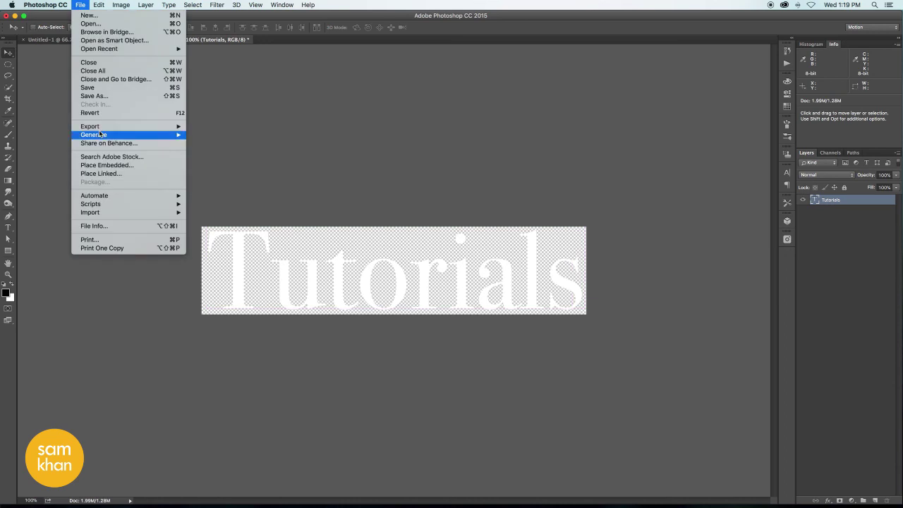
left_click(129, 87)
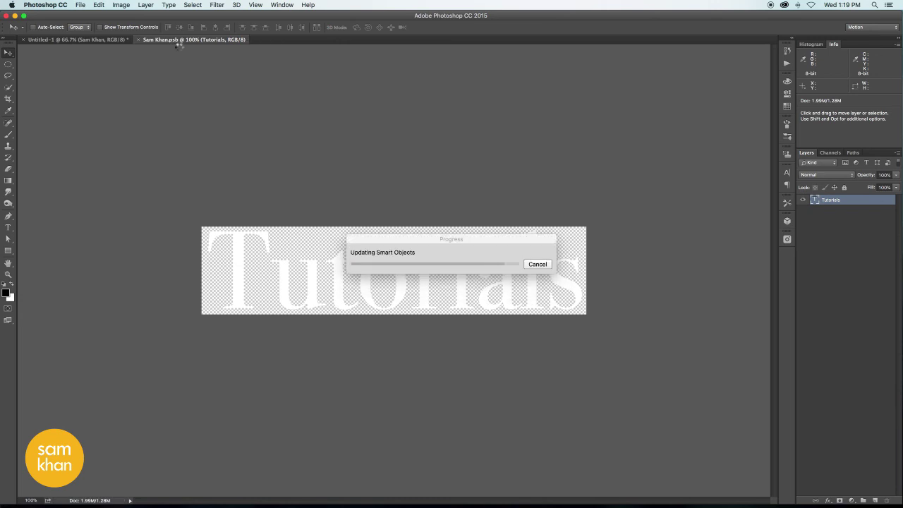
left_click(139, 40)
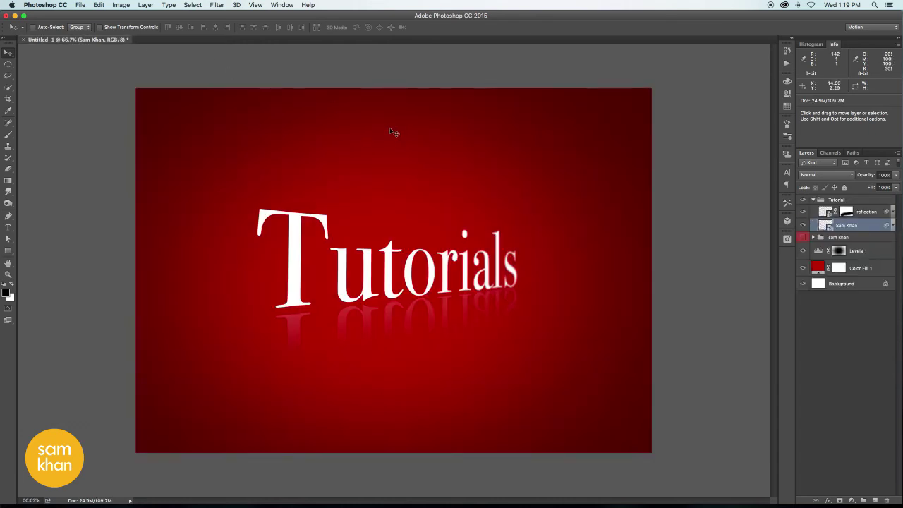
- Skew the reflection layer's mask so it follows the tilted Tutorials text
left_click(845, 213)
key("ctrl+t")
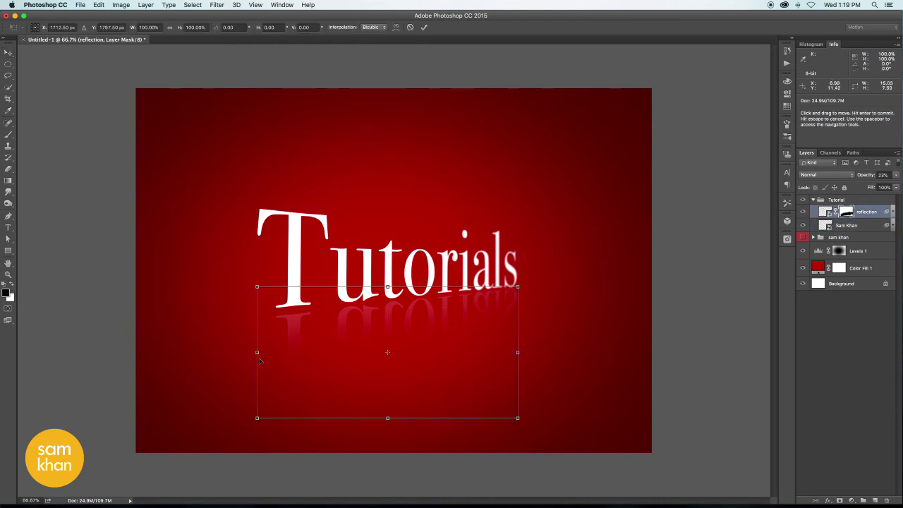
left_click_drag(257, 352, 259, 345)
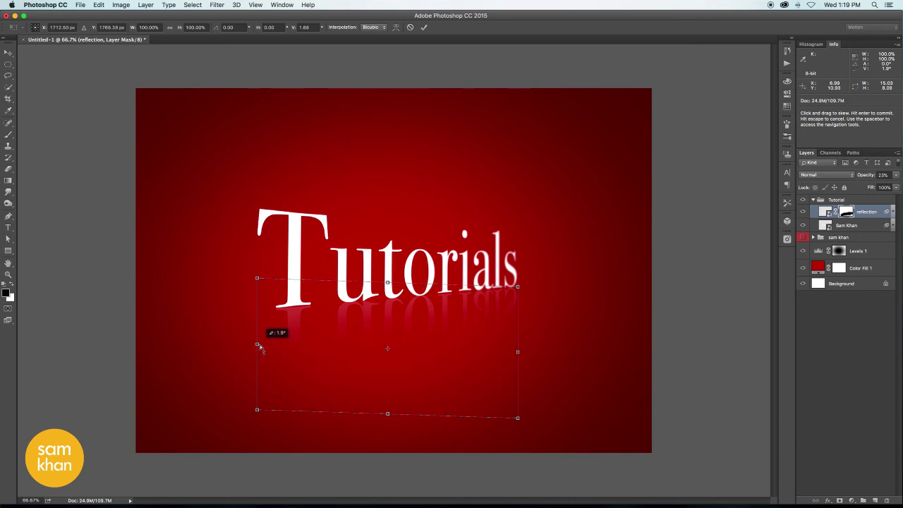
key("ctrl+h")
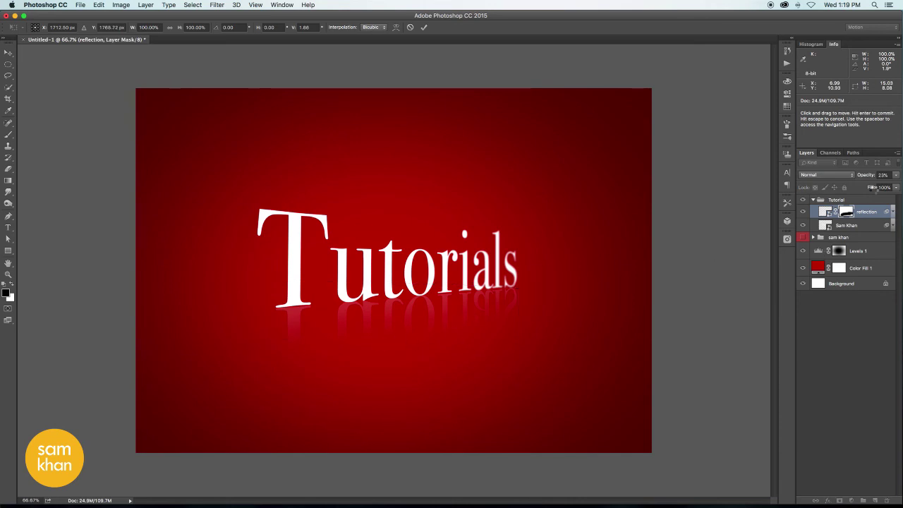
key("Return")
left_click(819, 200)
- Move the collapsed Tutorial group slightly lower, then show the artwork full-window without panels
left_click(811, 201)
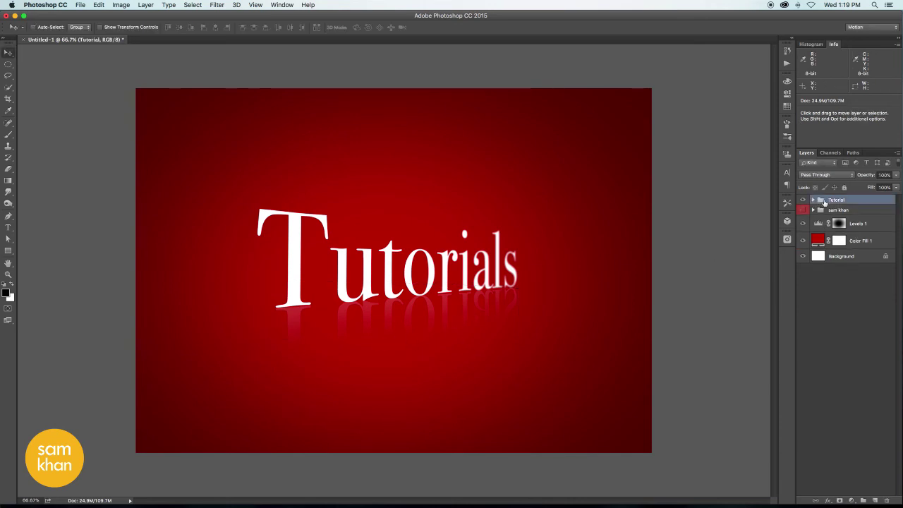
left_click_drag(573, 253, 580, 271)
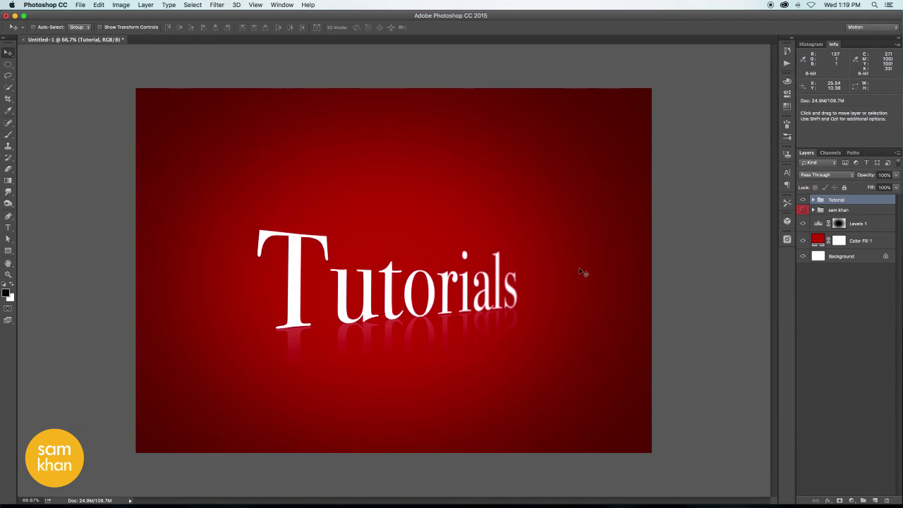
key("Tab")
key("ctrl+0")
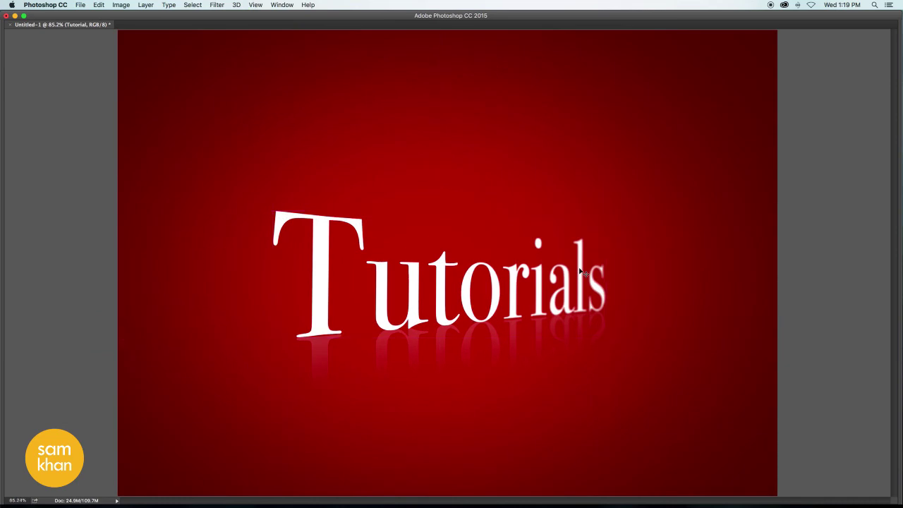